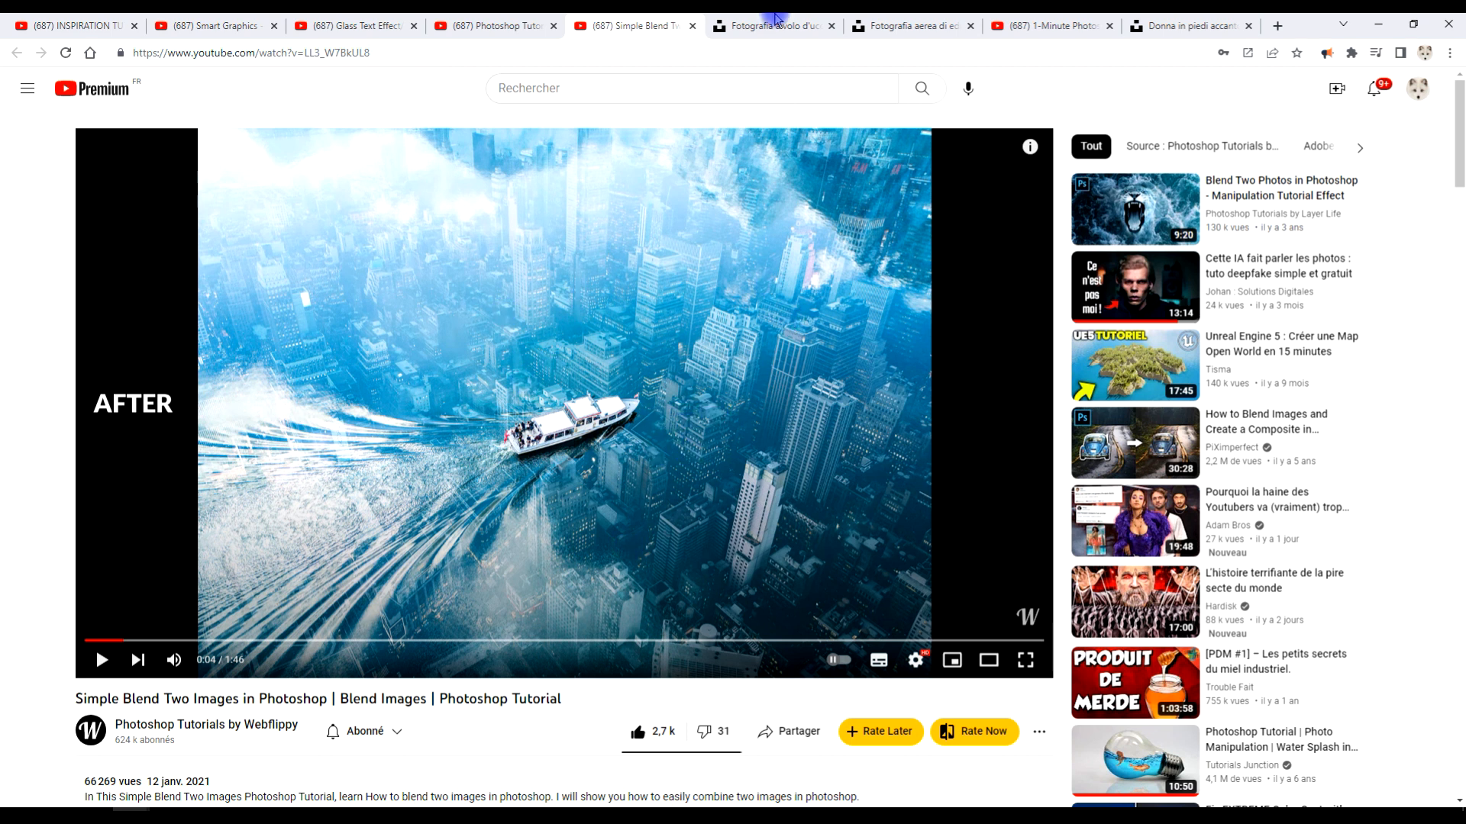
- View the source photos of the boat and the aerial city on Unsplash
{"action": "left_click", "coordinate": [779, 26]}
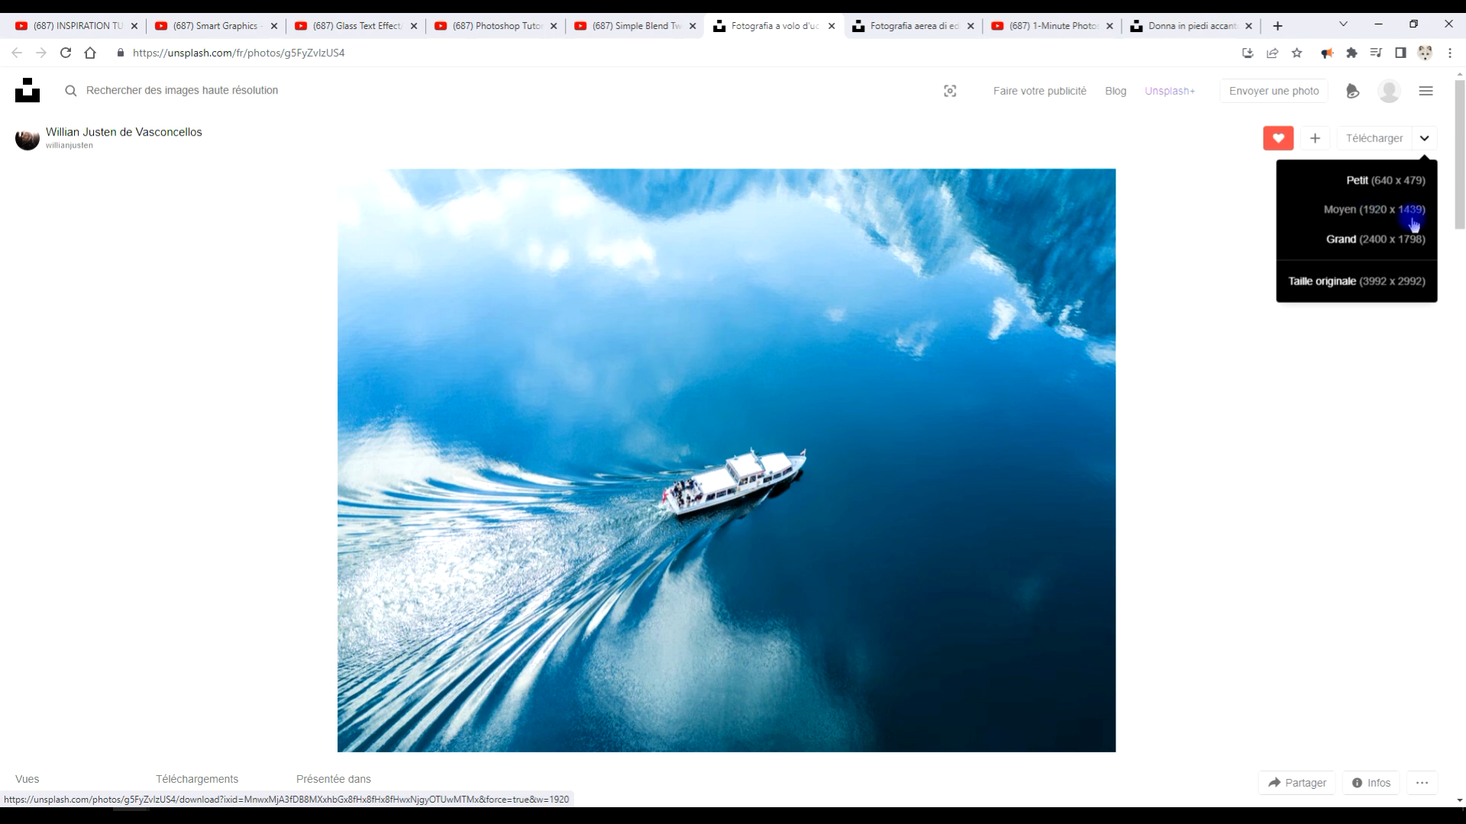
{"action": "left_click", "coordinate": [882, 19]}
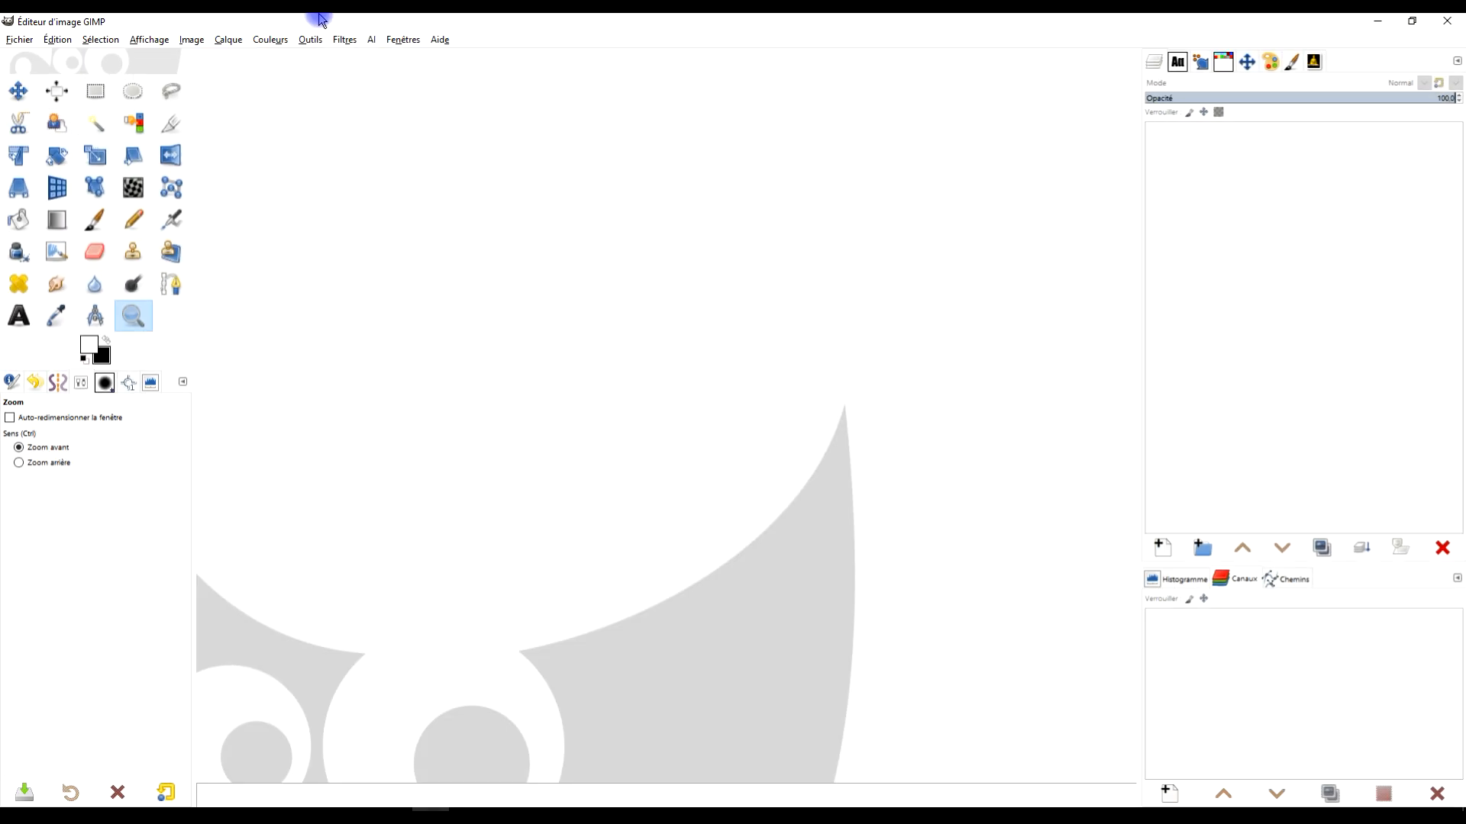
- Switch to GIMP and open the city and boat photos together as layers of one image
{"action": "left_click", "coordinate": [18, 40]}
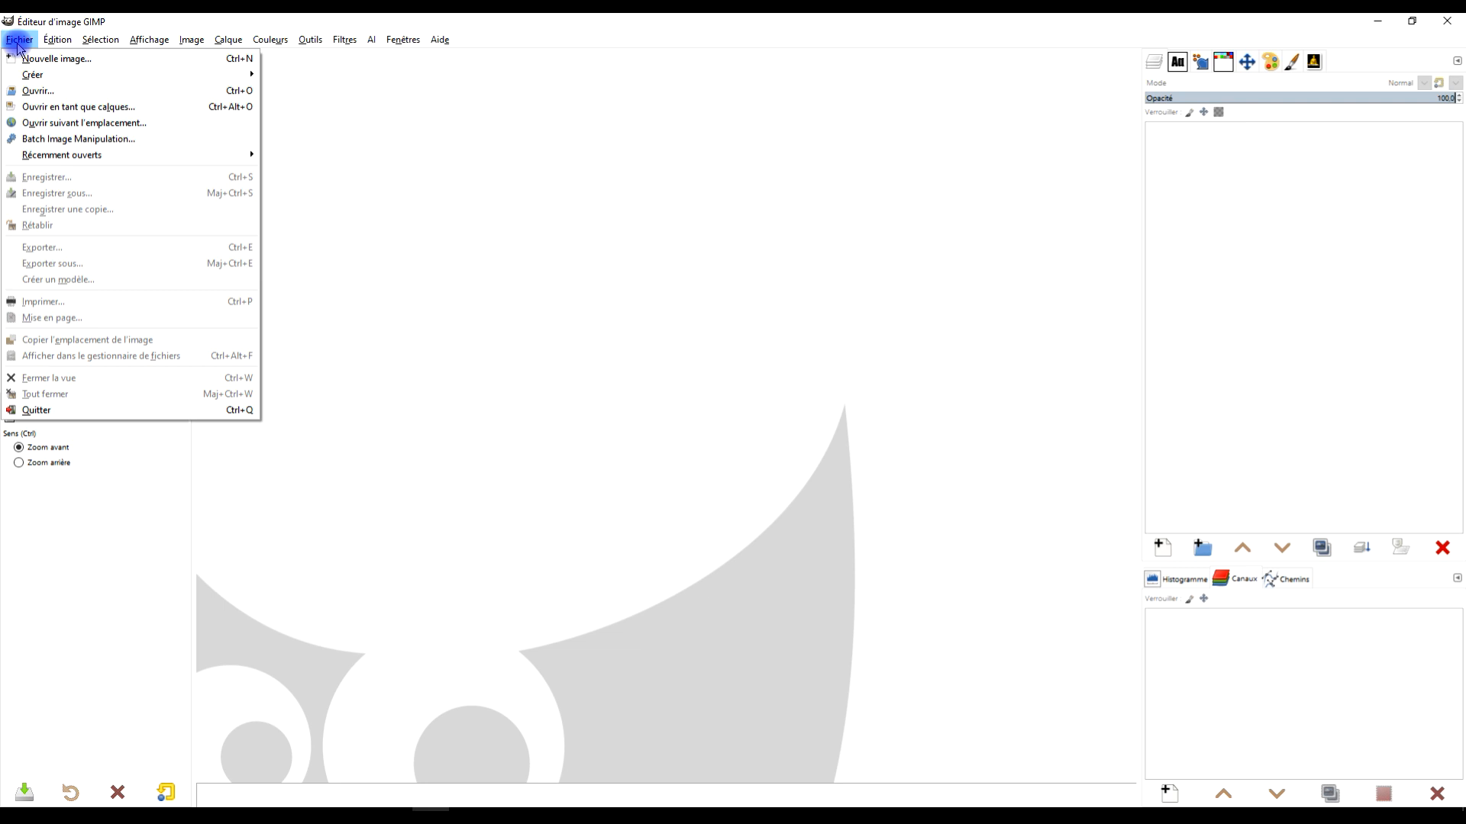
{"action": "left_click", "coordinate": [67, 107]}
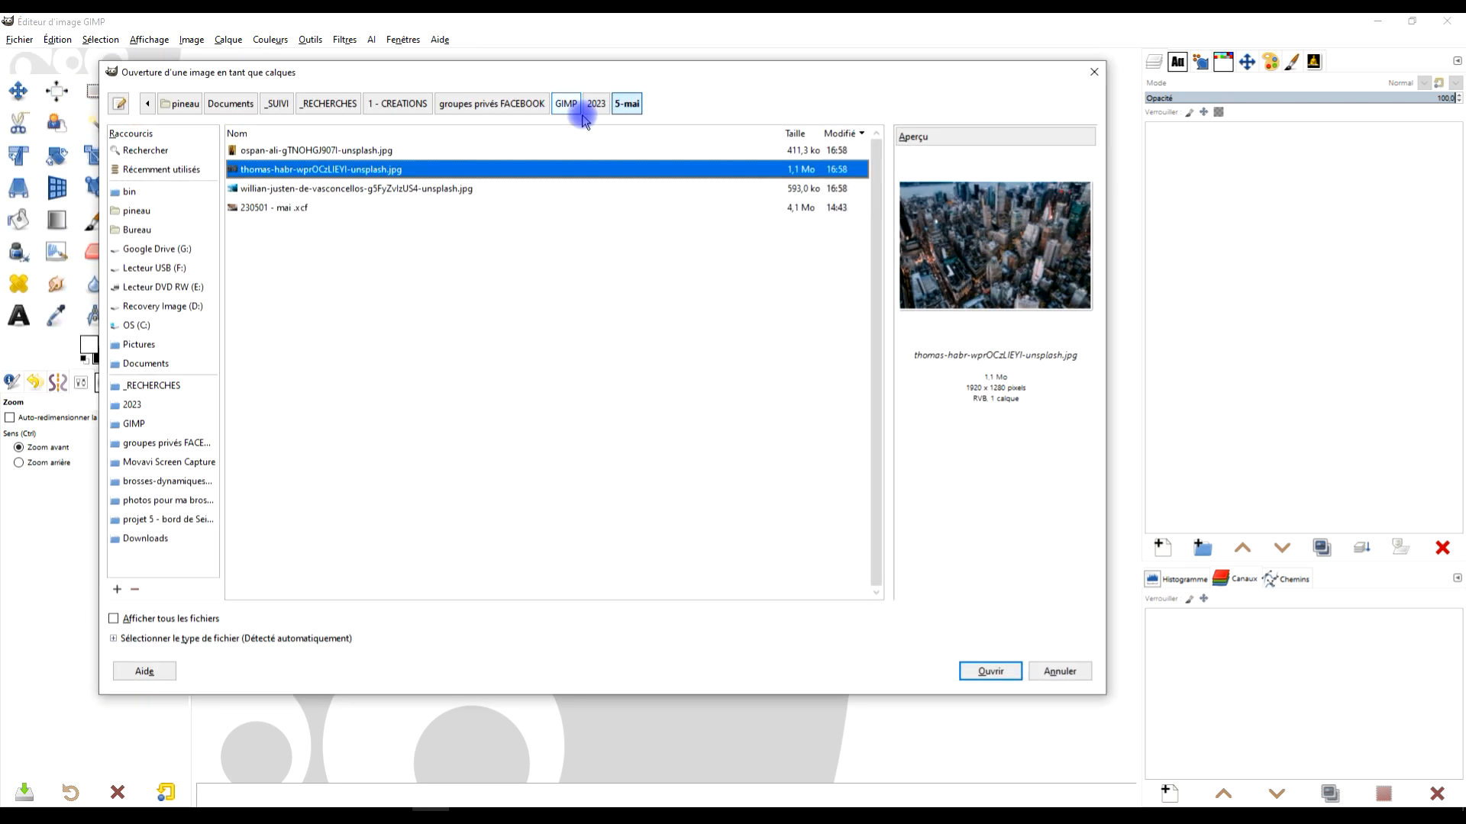
{"action": "left_click", "coordinate": [372, 189]}
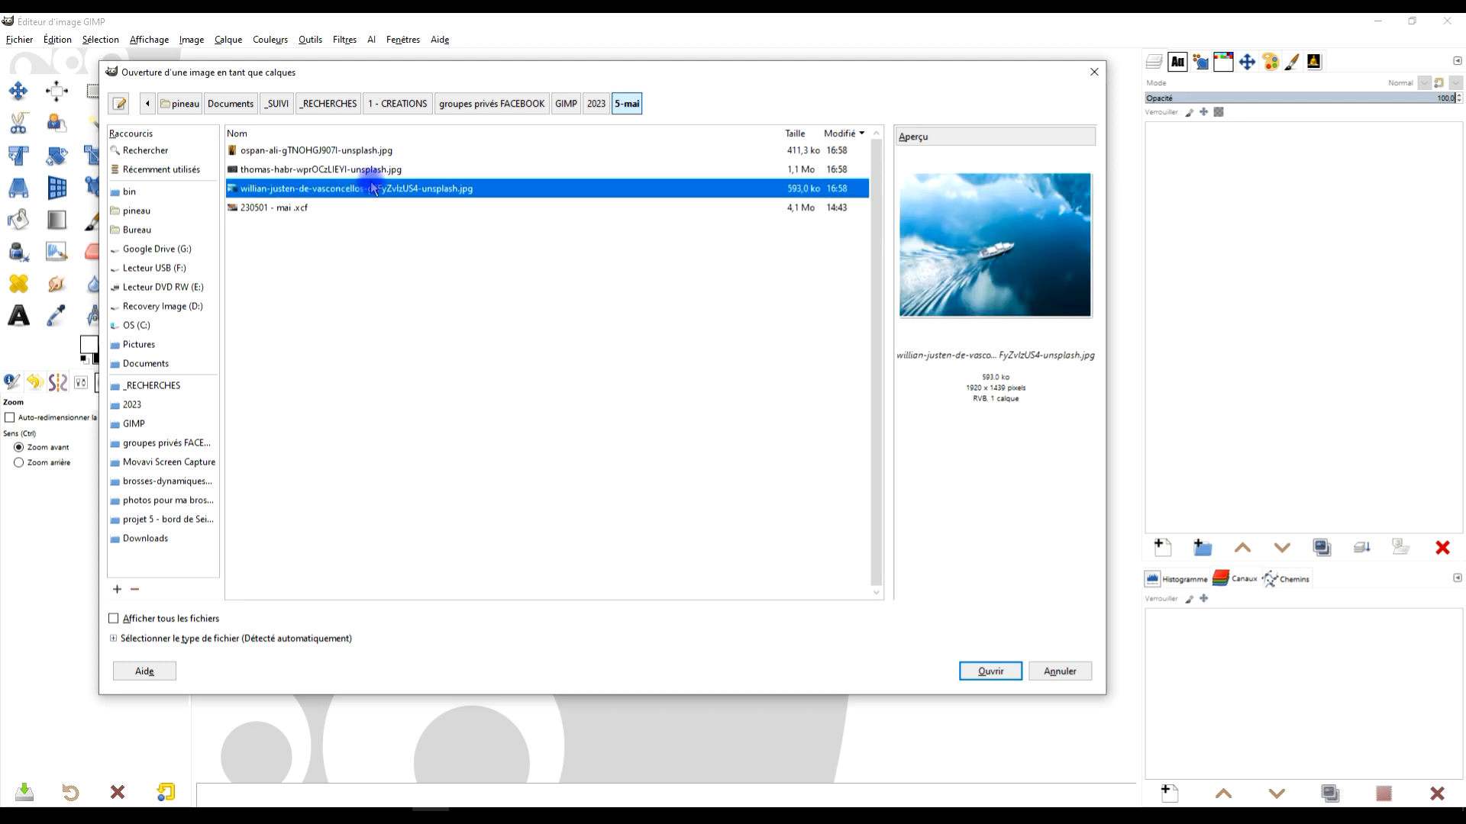
{"action": "left_click", "coordinate": [334, 169], "text": "ctrl"}
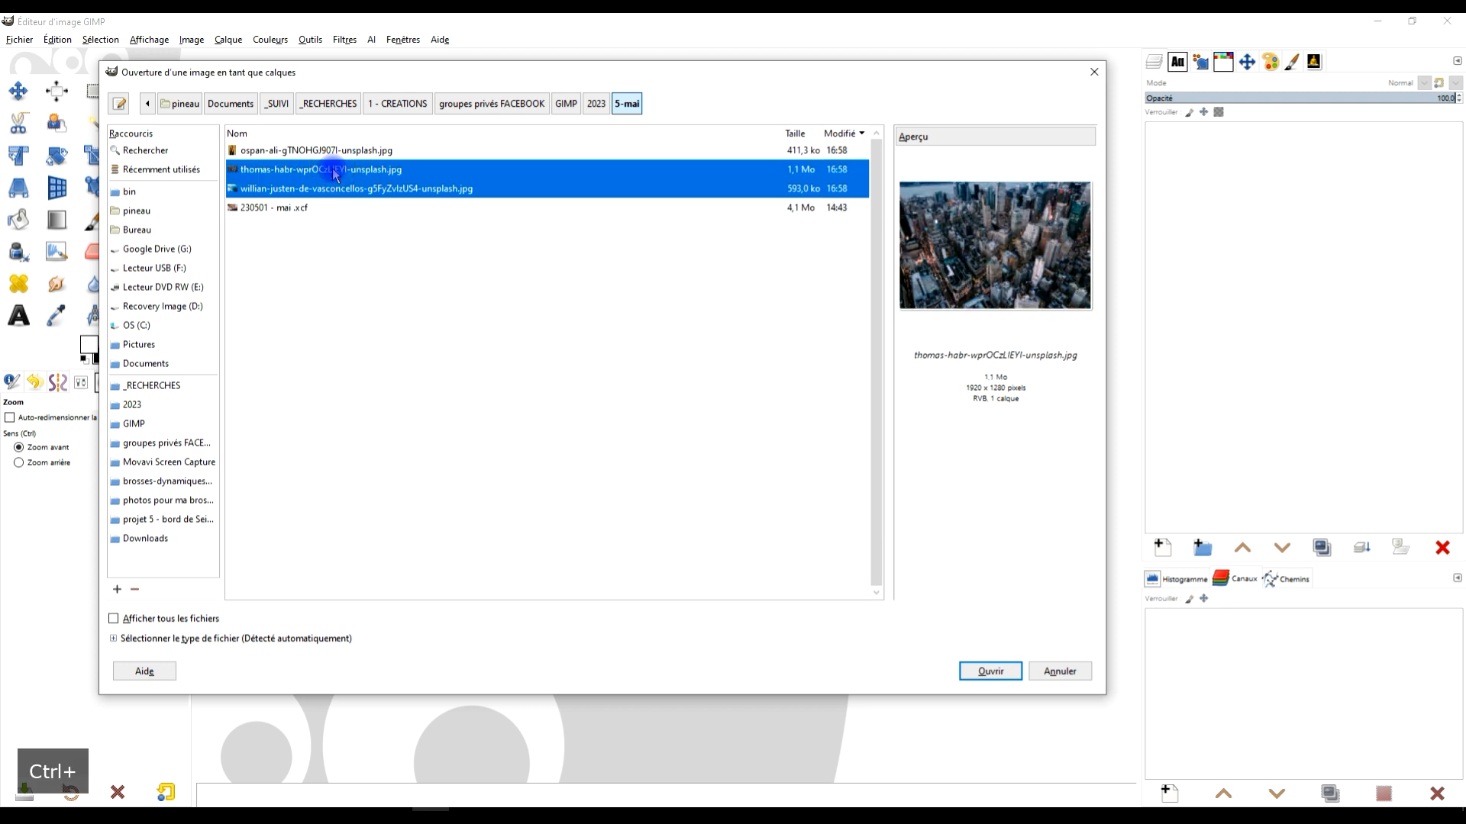
{"action": "left_click", "coordinate": [985, 670]}
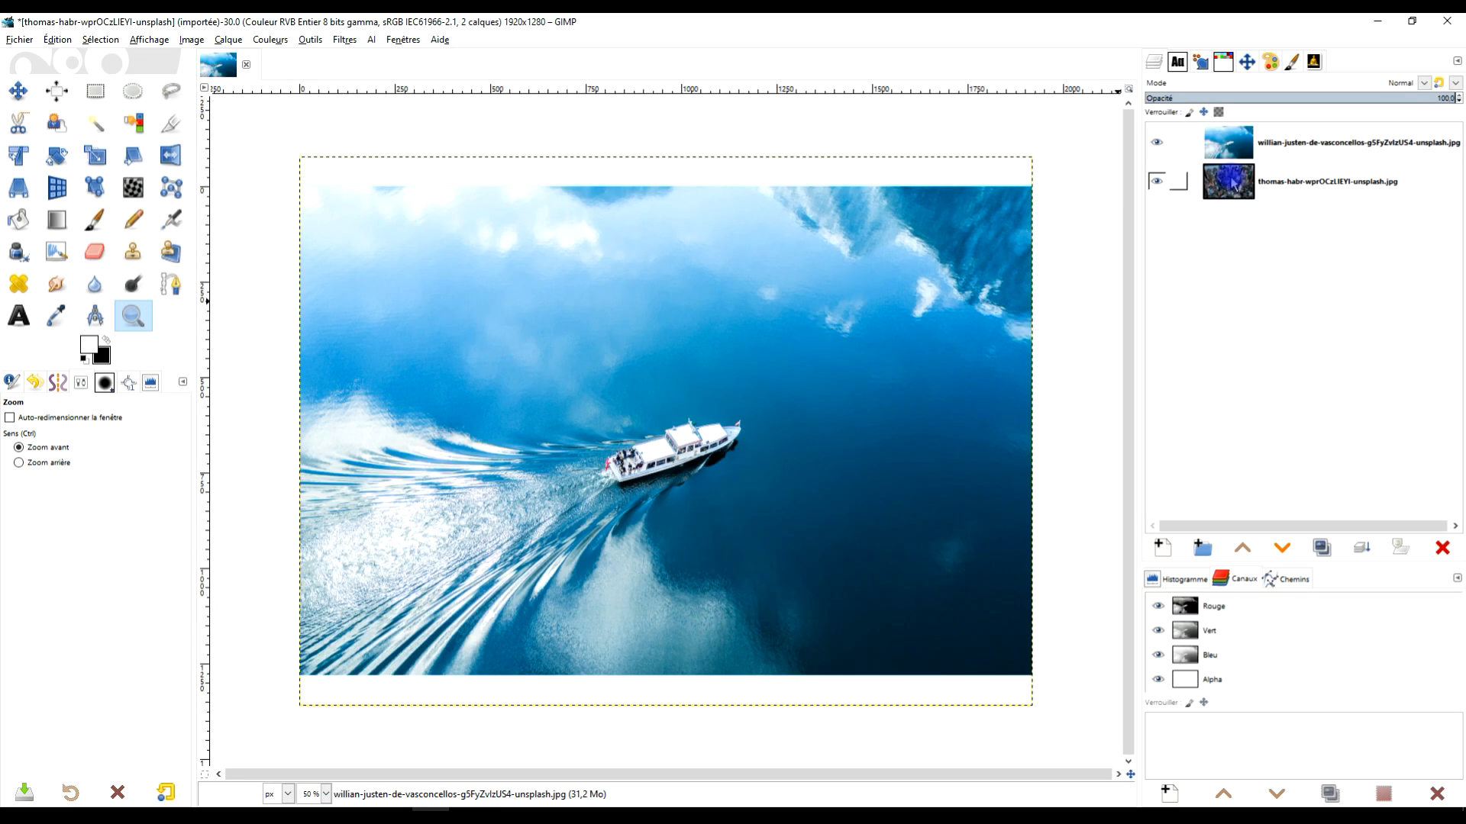
- Rename the boat photo layer as "bateau" and the city photo layer as "ville"
{"action": "left_click", "coordinate": [1283, 145]}
{"action": "double_click", "coordinate": [1310, 141]}
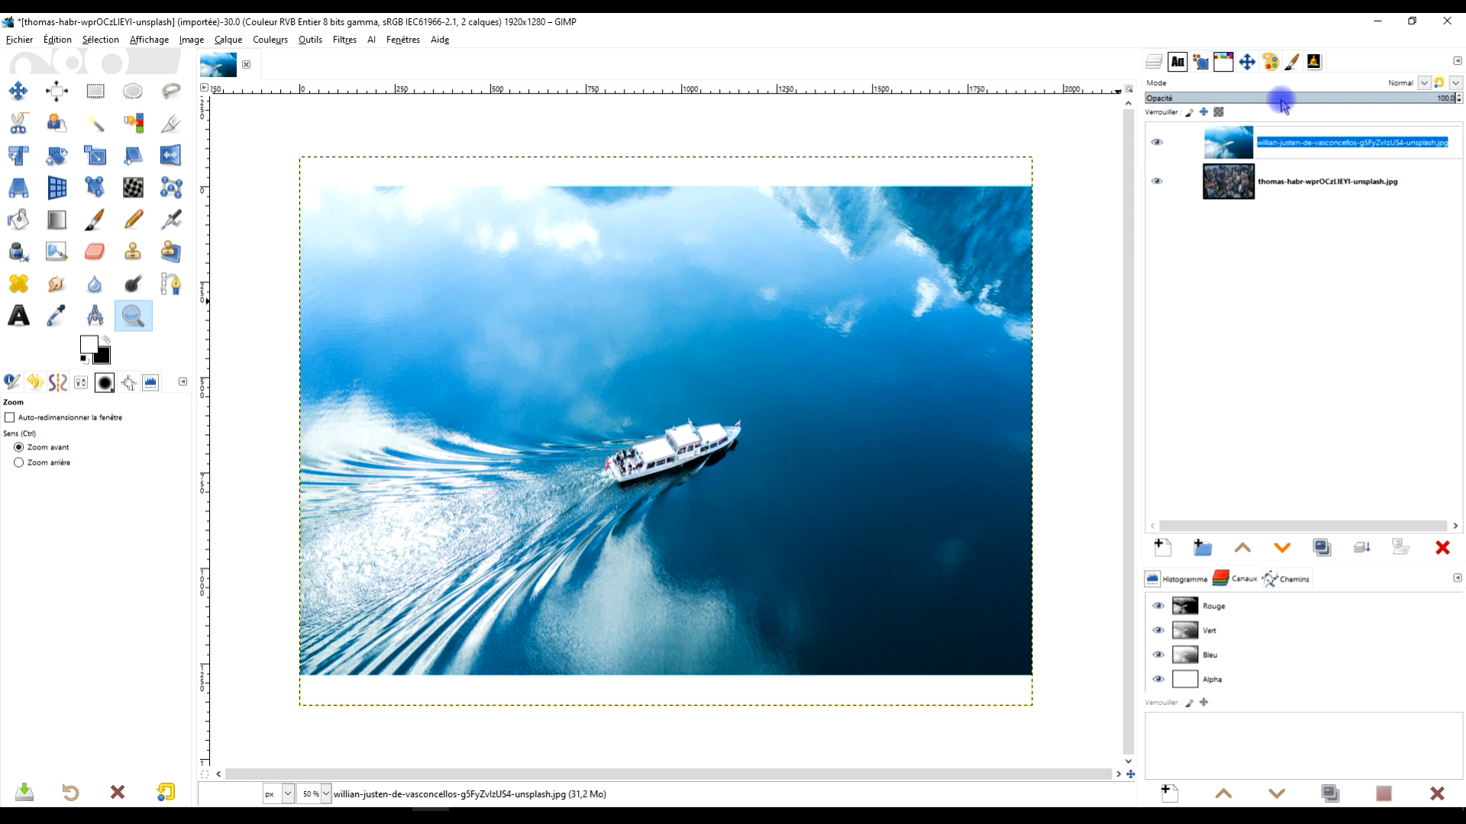
{"action": "type", "text": "bateau"}
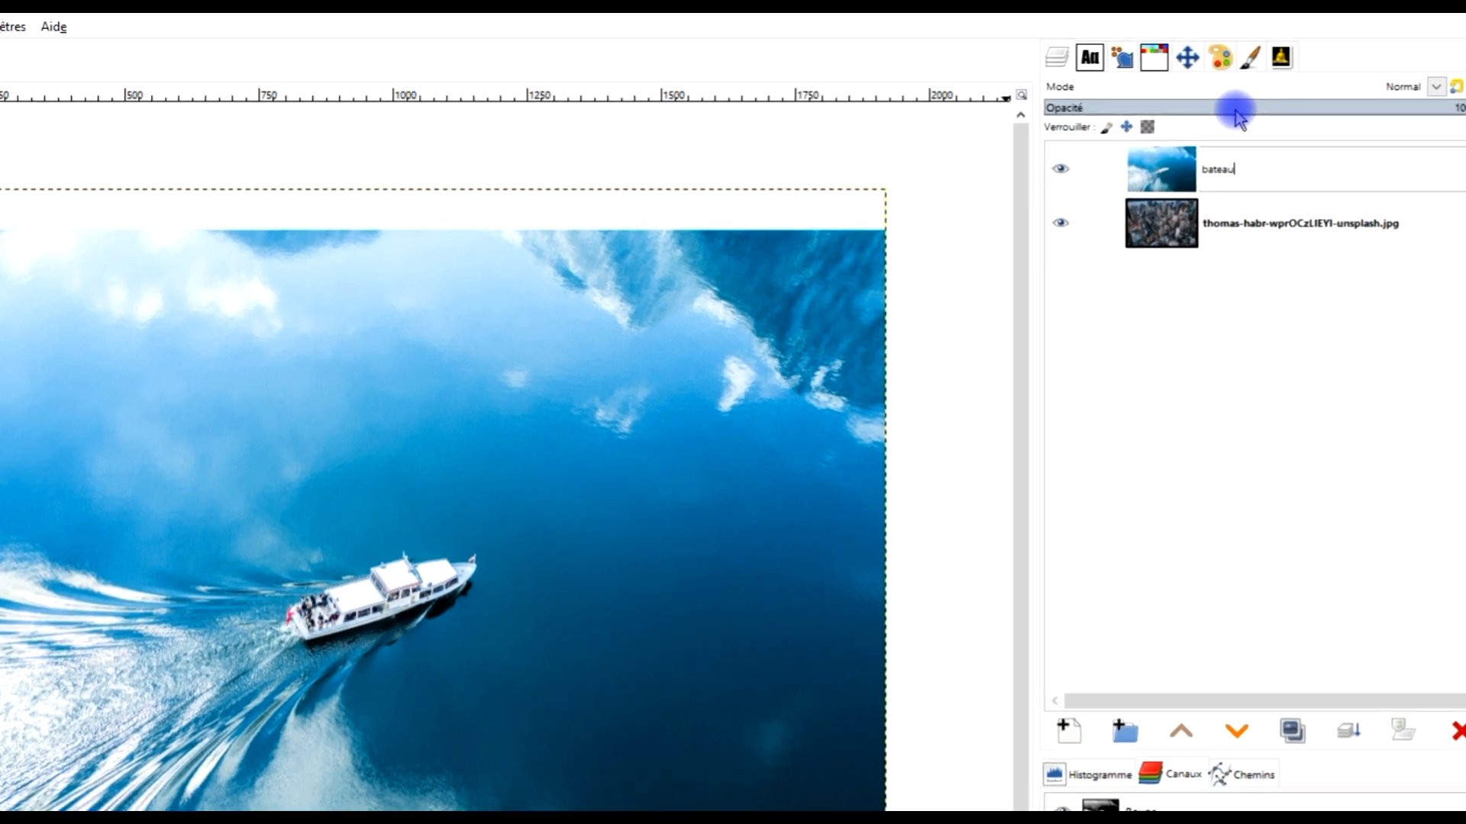
{"action": "key", "text": "Return"}
{"action": "double_click", "coordinate": [1245, 217]}
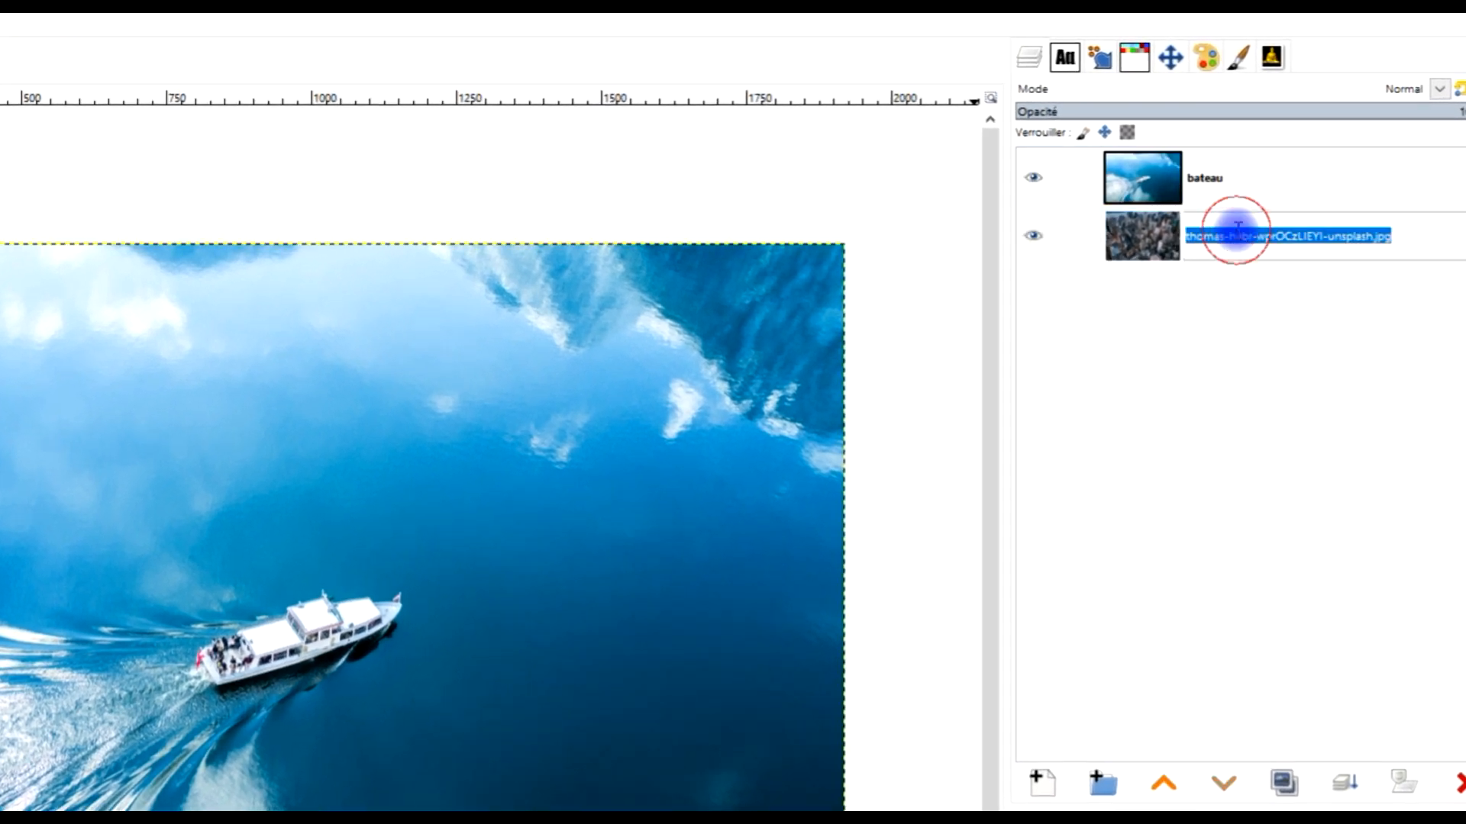
{"action": "type", "text": "ville"}
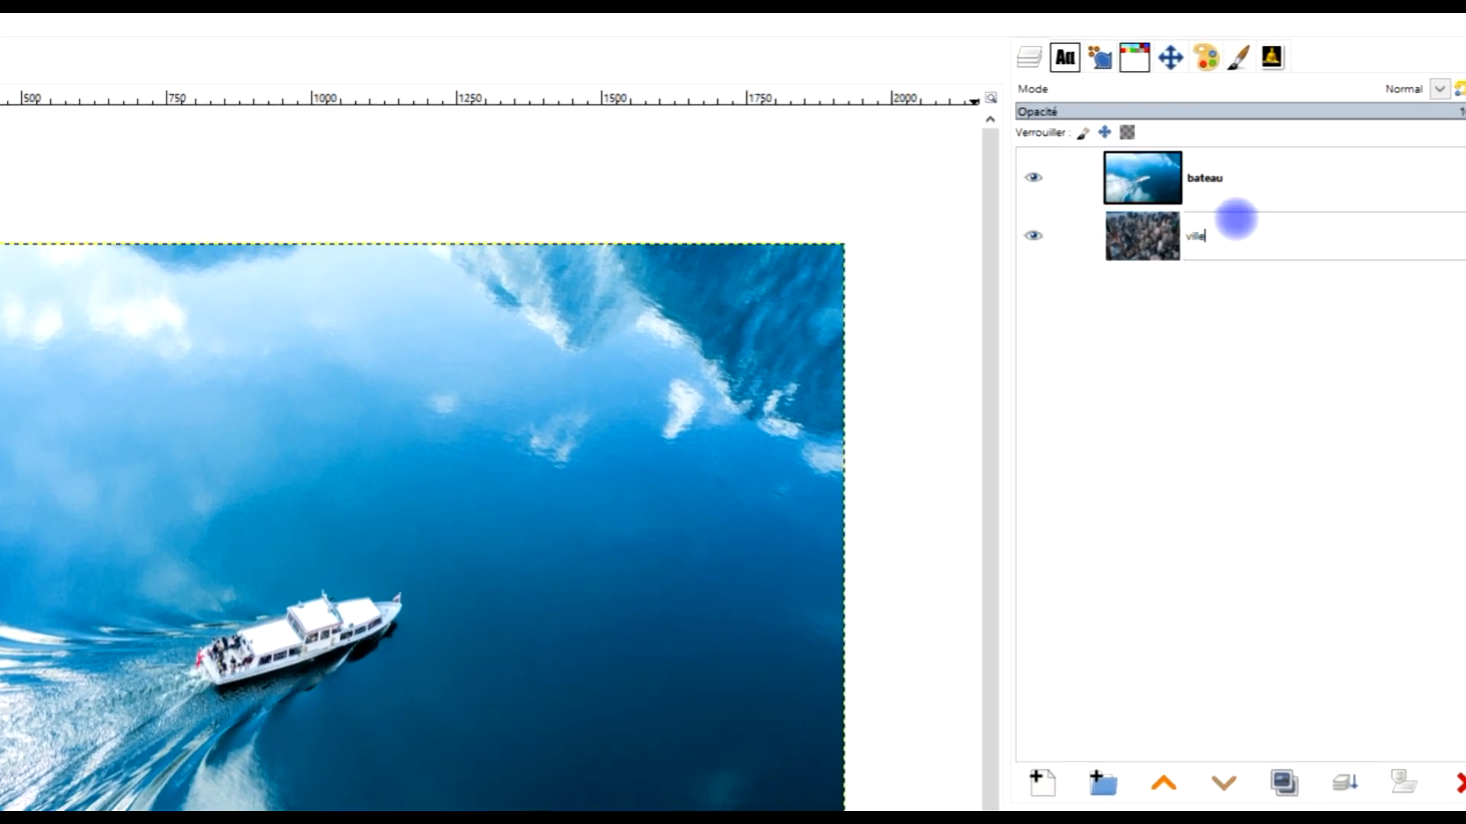
{"action": "key", "text": "Return"}
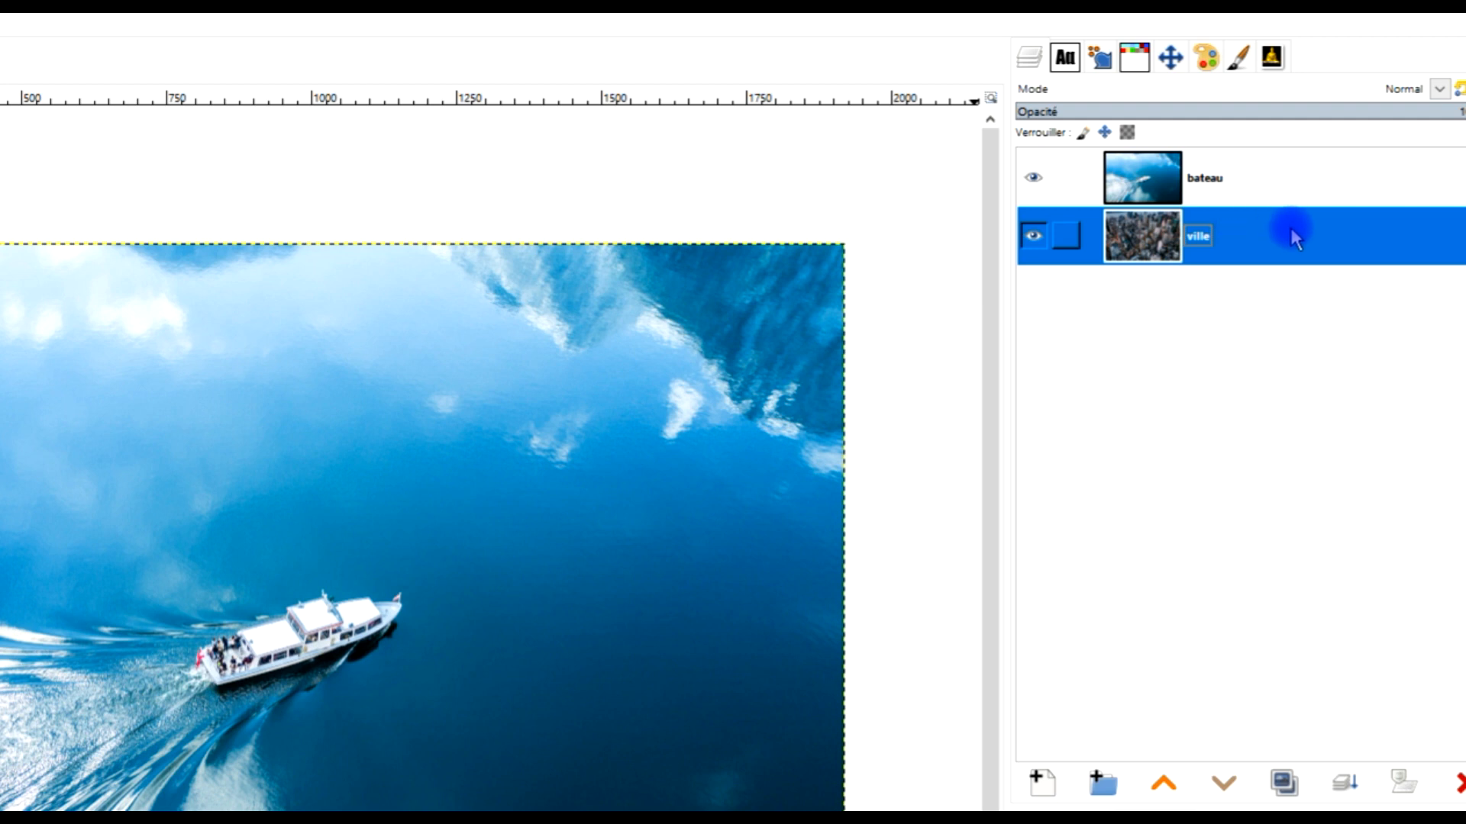
- Fit the canvas to the layers so the whole bateau layer is included
{"action": "left_click", "coordinate": [1145, 179]}
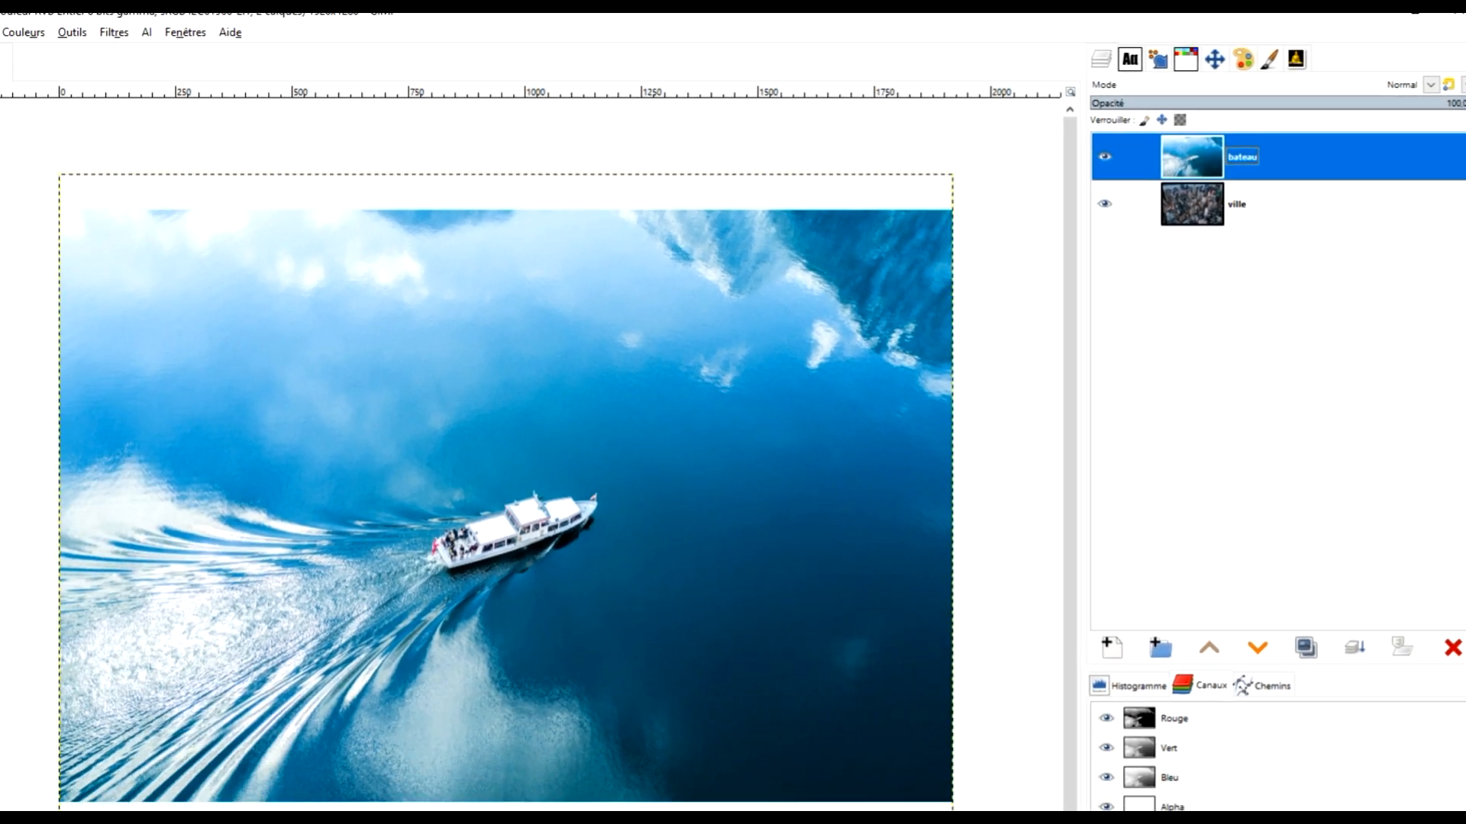
{"action": "left_click", "coordinate": [97, 36]}
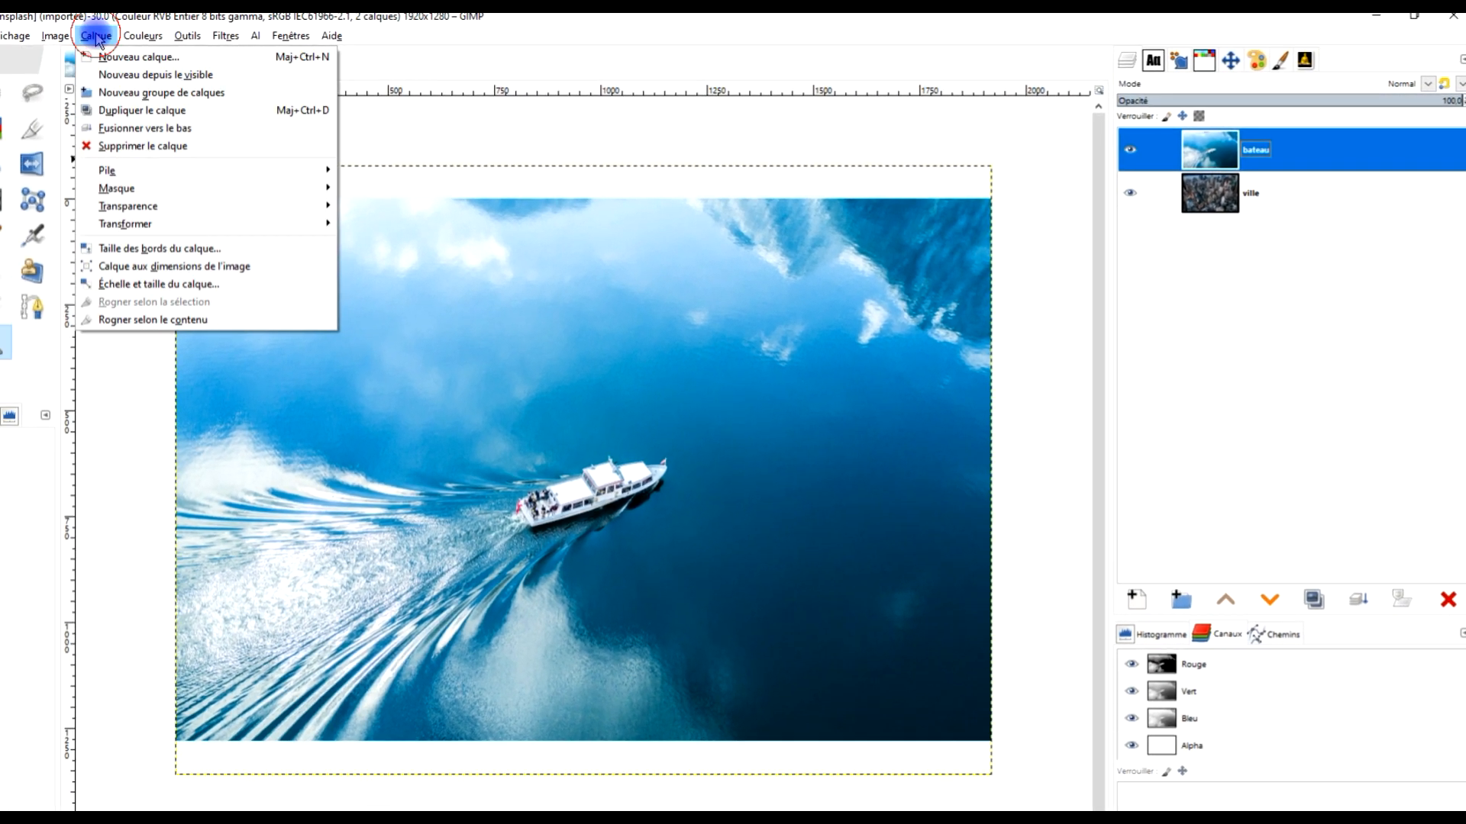
{"action": "mouse_move", "coordinate": [63, 37]}
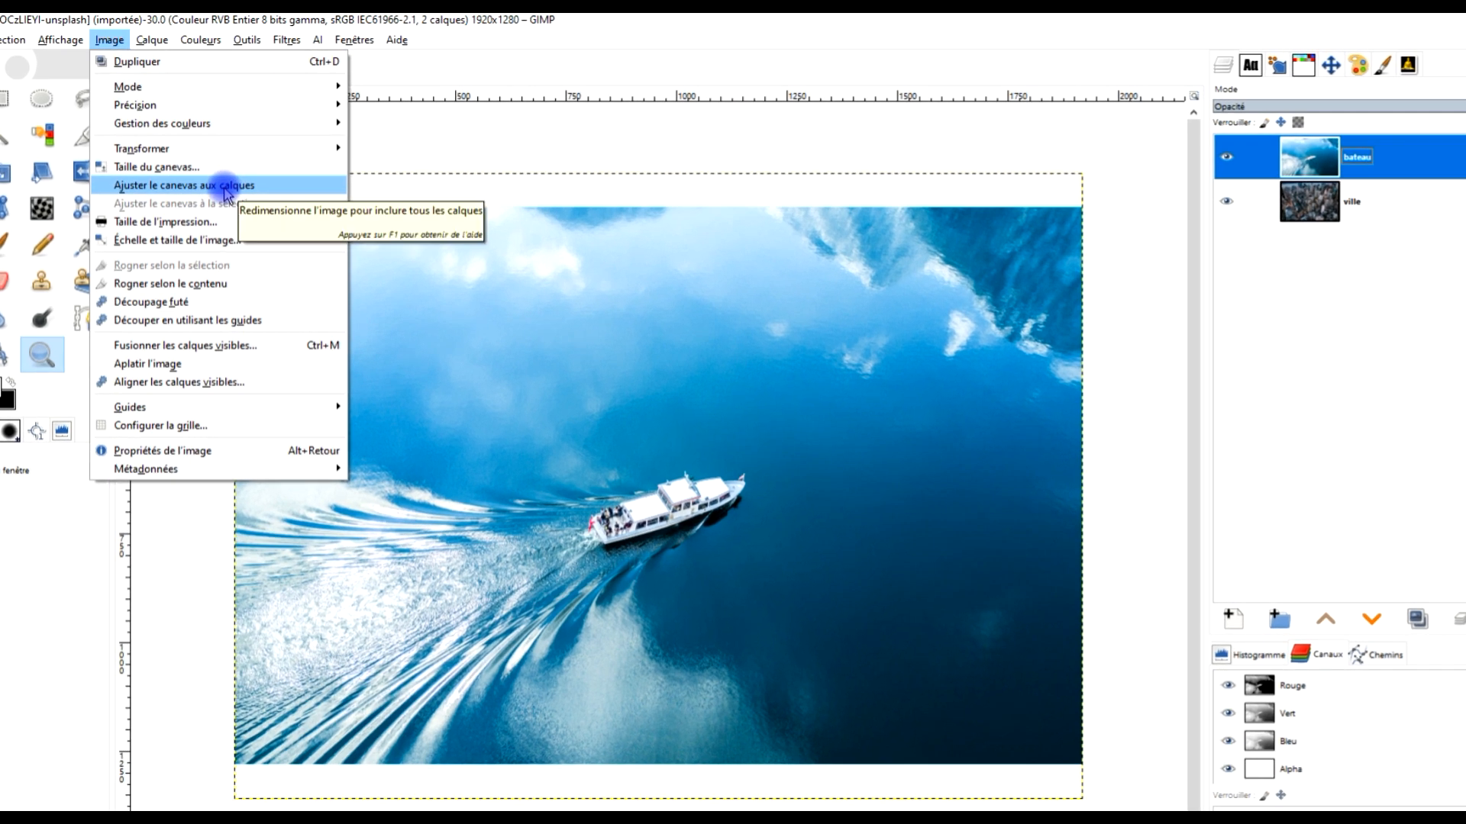
{"action": "left_click", "coordinate": [224, 187]}
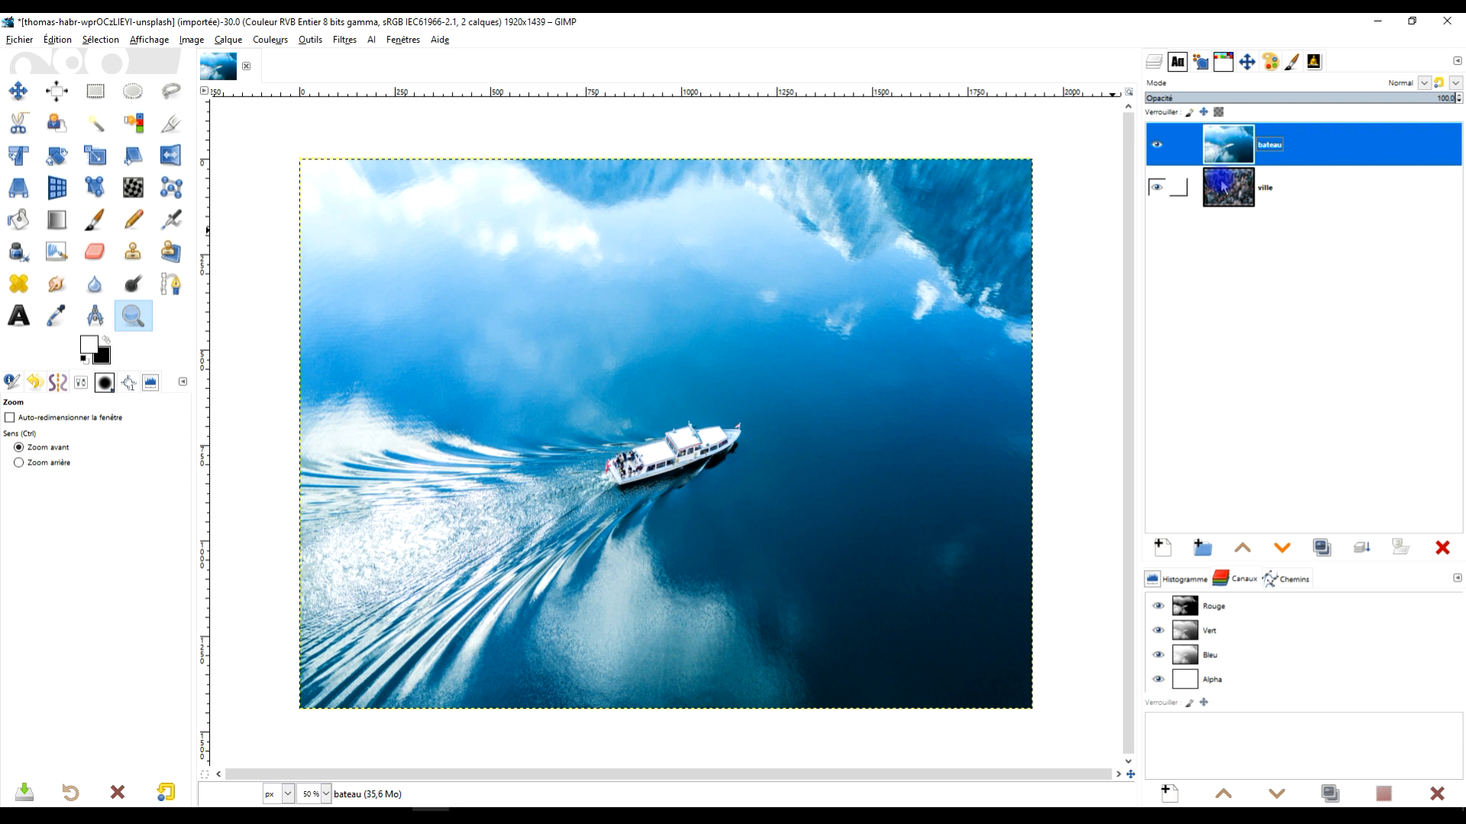
- Scale the ville layer proportionally around its centre to about 2180 × 1453 px with cubic interpolation, and fit its boundary to the image size
{"action": "left_click", "coordinate": [1222, 186]}
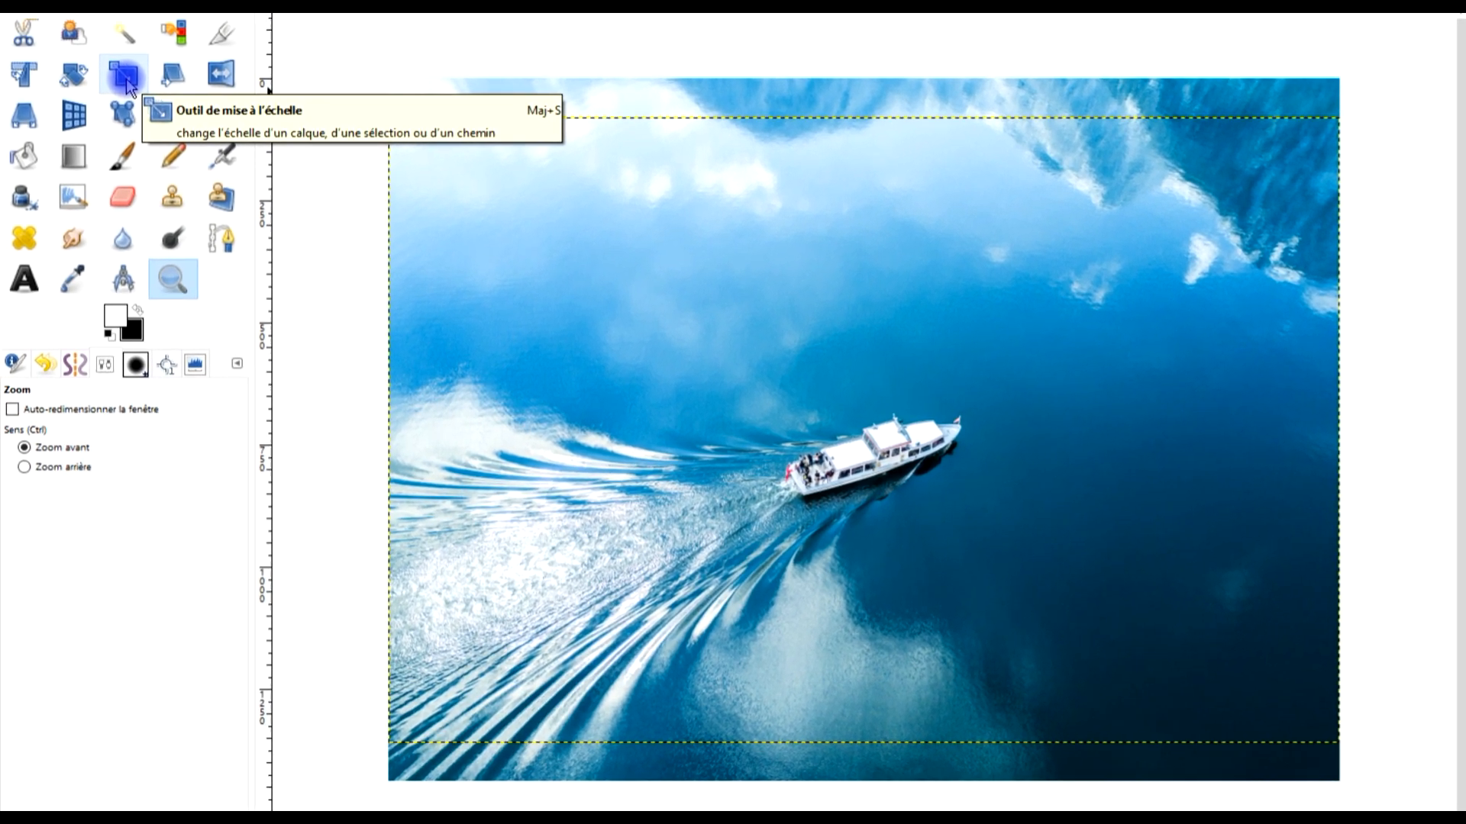
{"action": "left_click", "coordinate": [98, 165]}
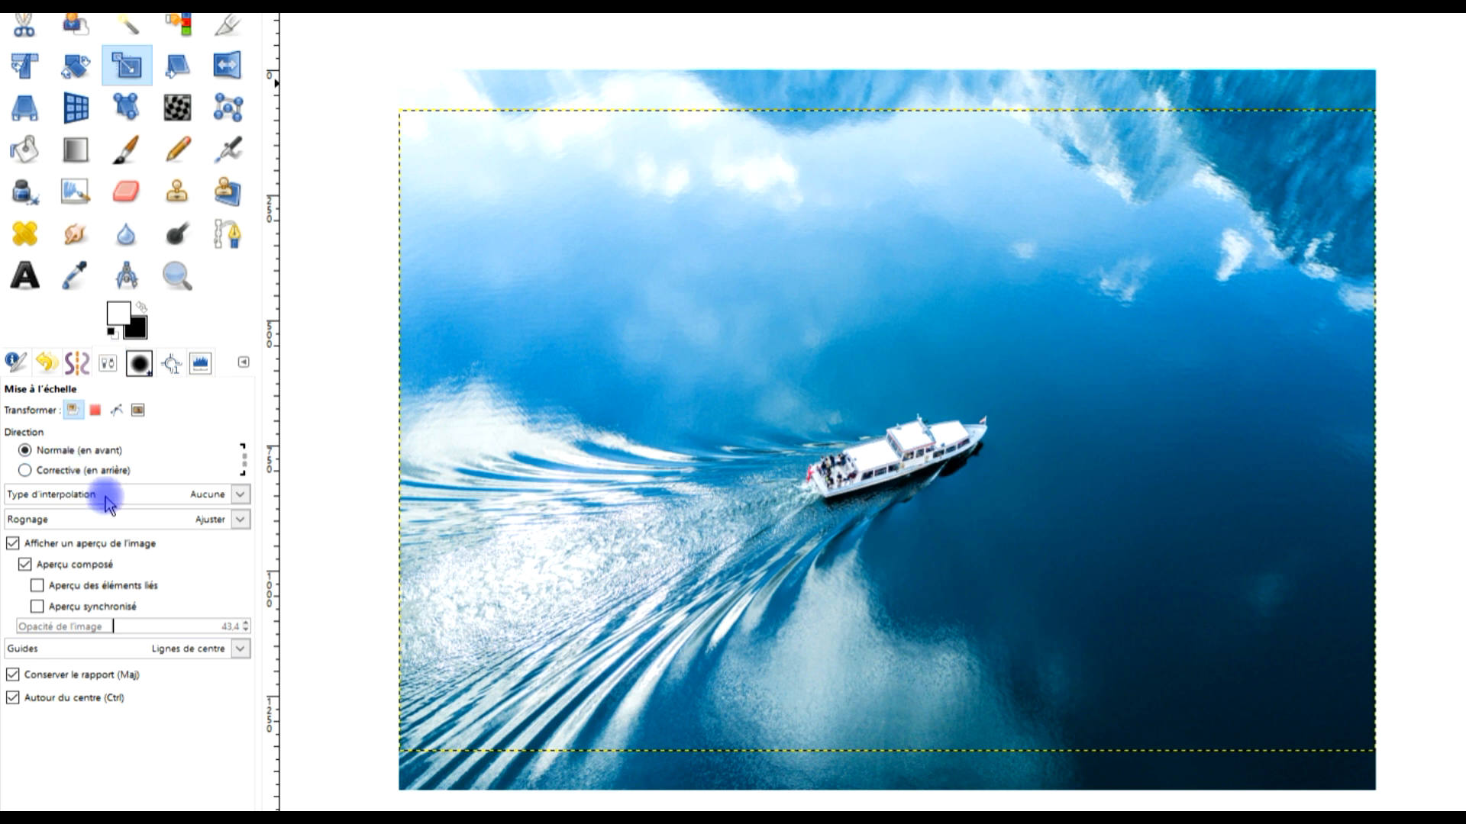
{"action": "left_click", "coordinate": [162, 493]}
{"action": "left_click", "coordinate": [113, 570]}
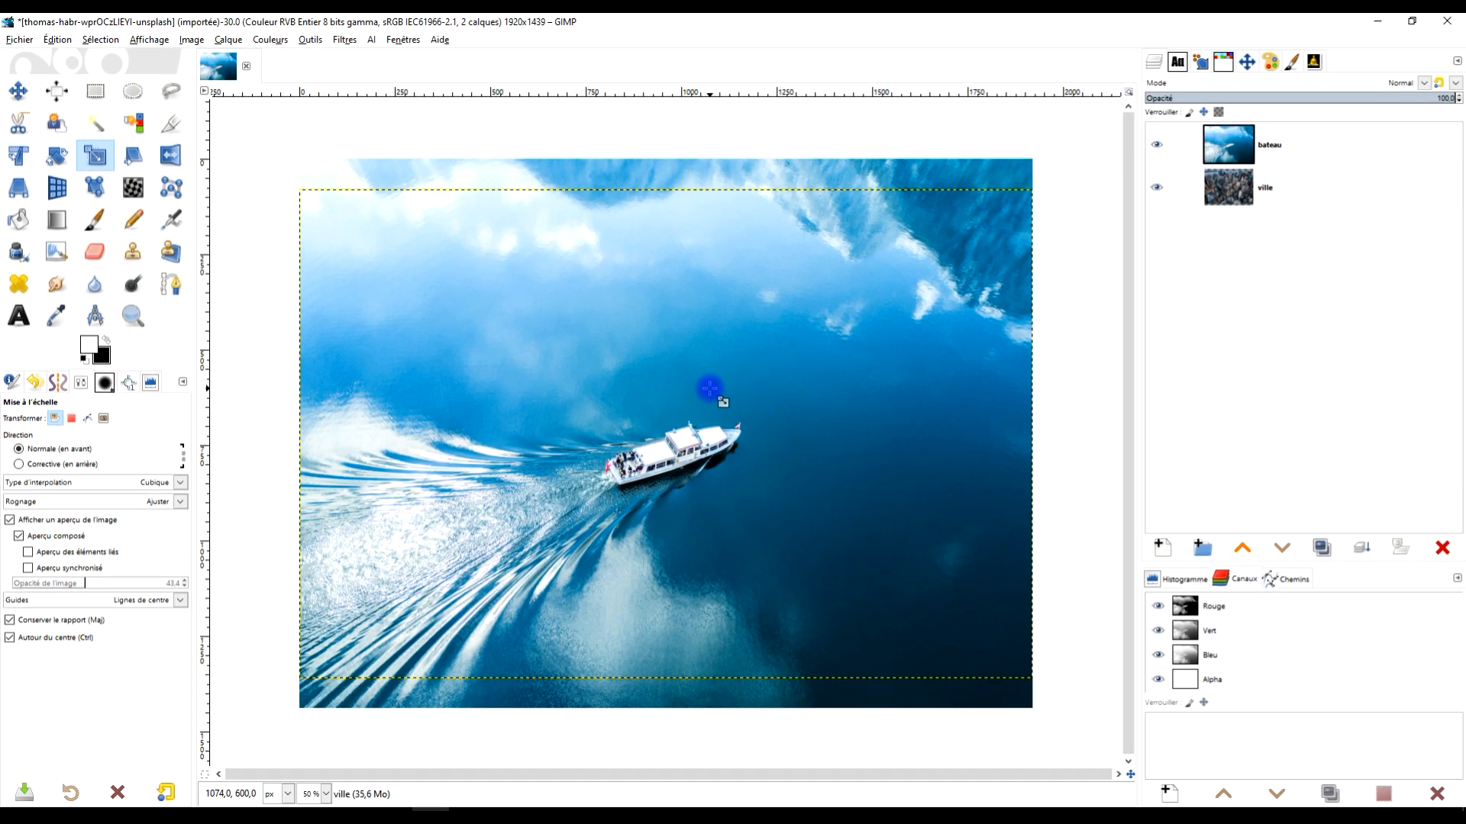
{"action": "left_click", "coordinate": [710, 389]}
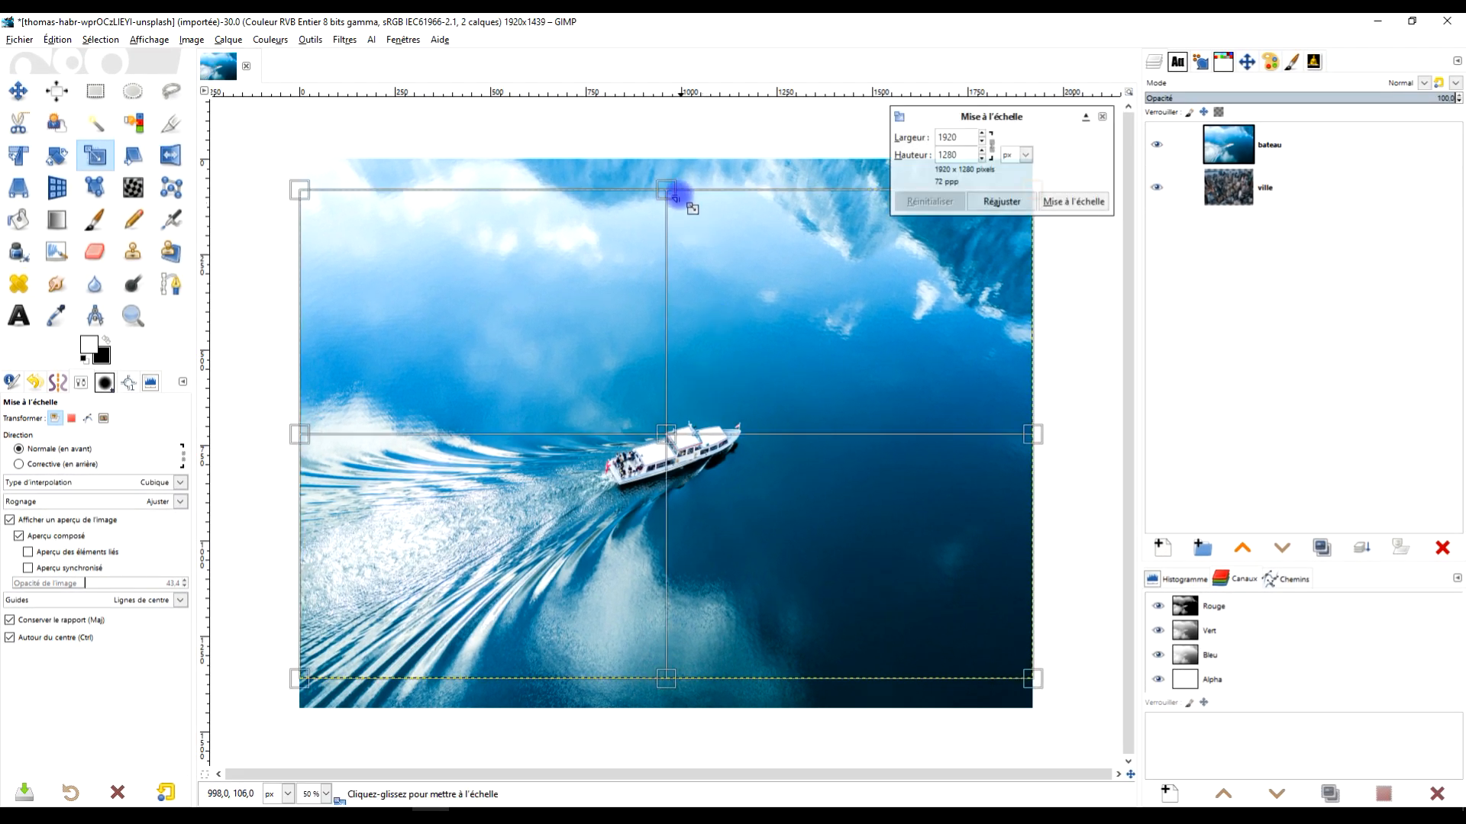
{"action": "left_click_drag", "start_coordinate": [669, 191], "coordinate": [672, 160]}
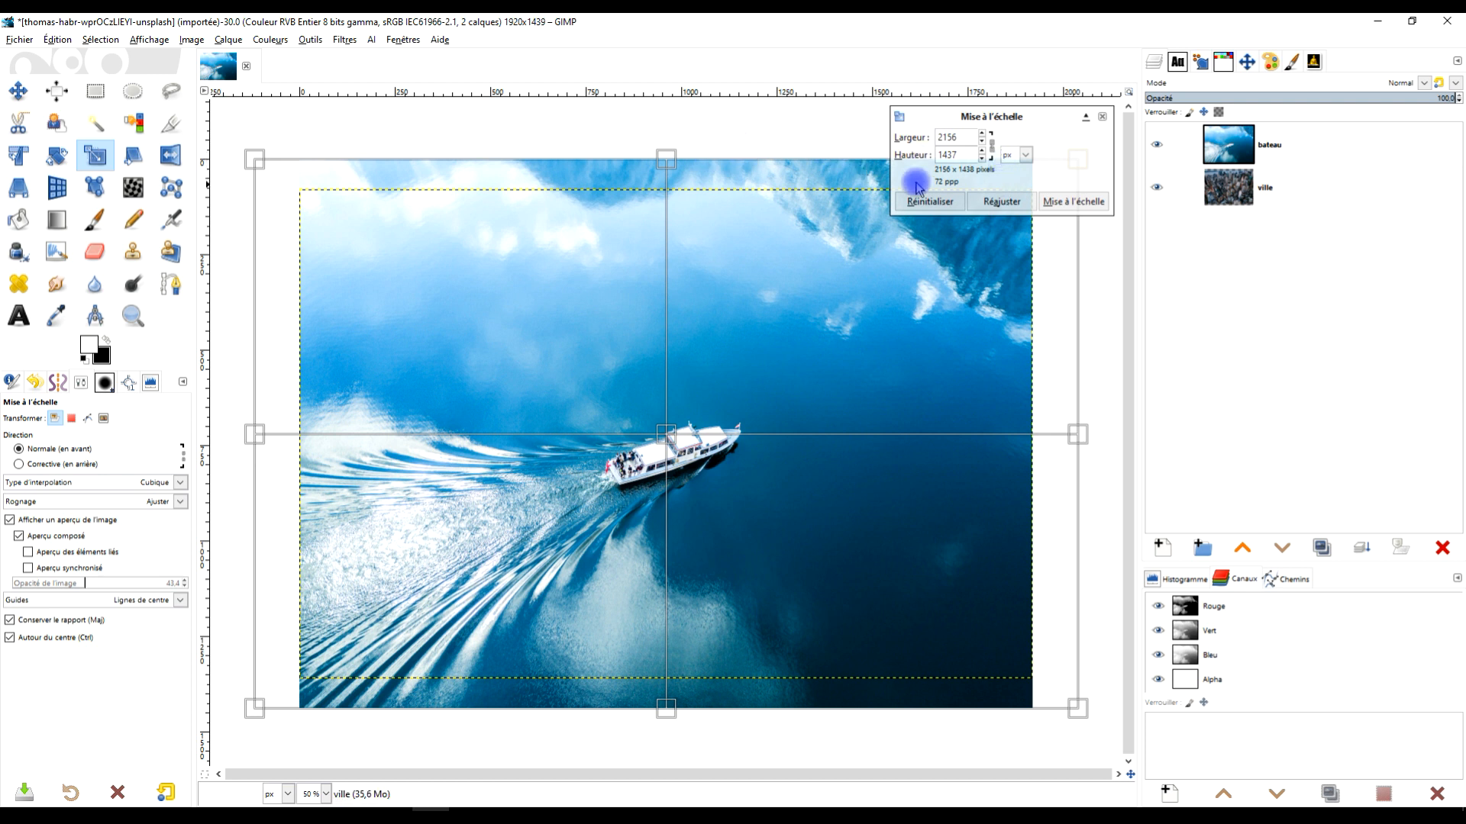
{"action": "left_click_drag", "start_coordinate": [658, 147], "coordinate": [655, 133]}
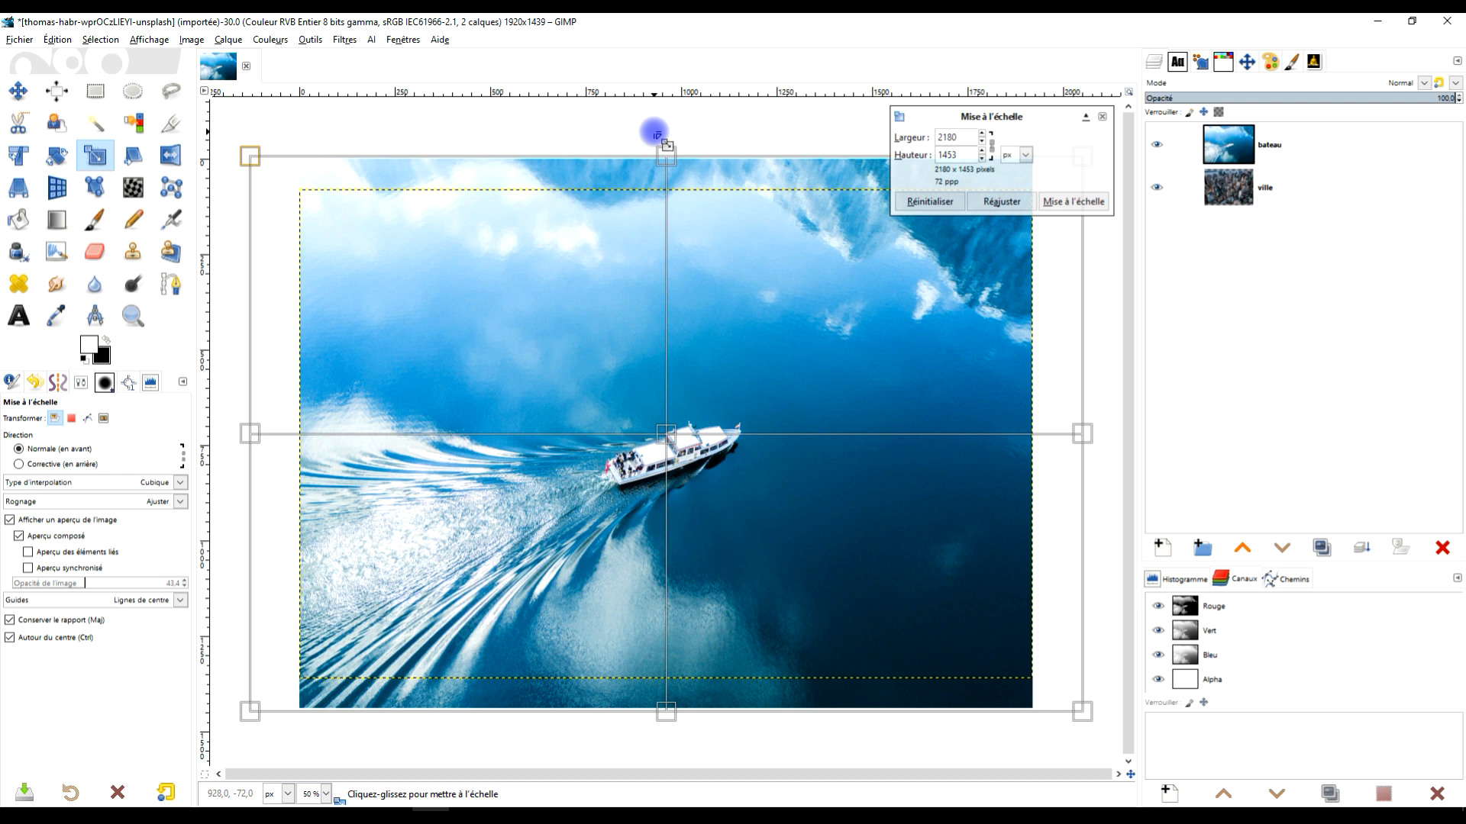
{"action": "left_click", "coordinate": [1072, 201]}
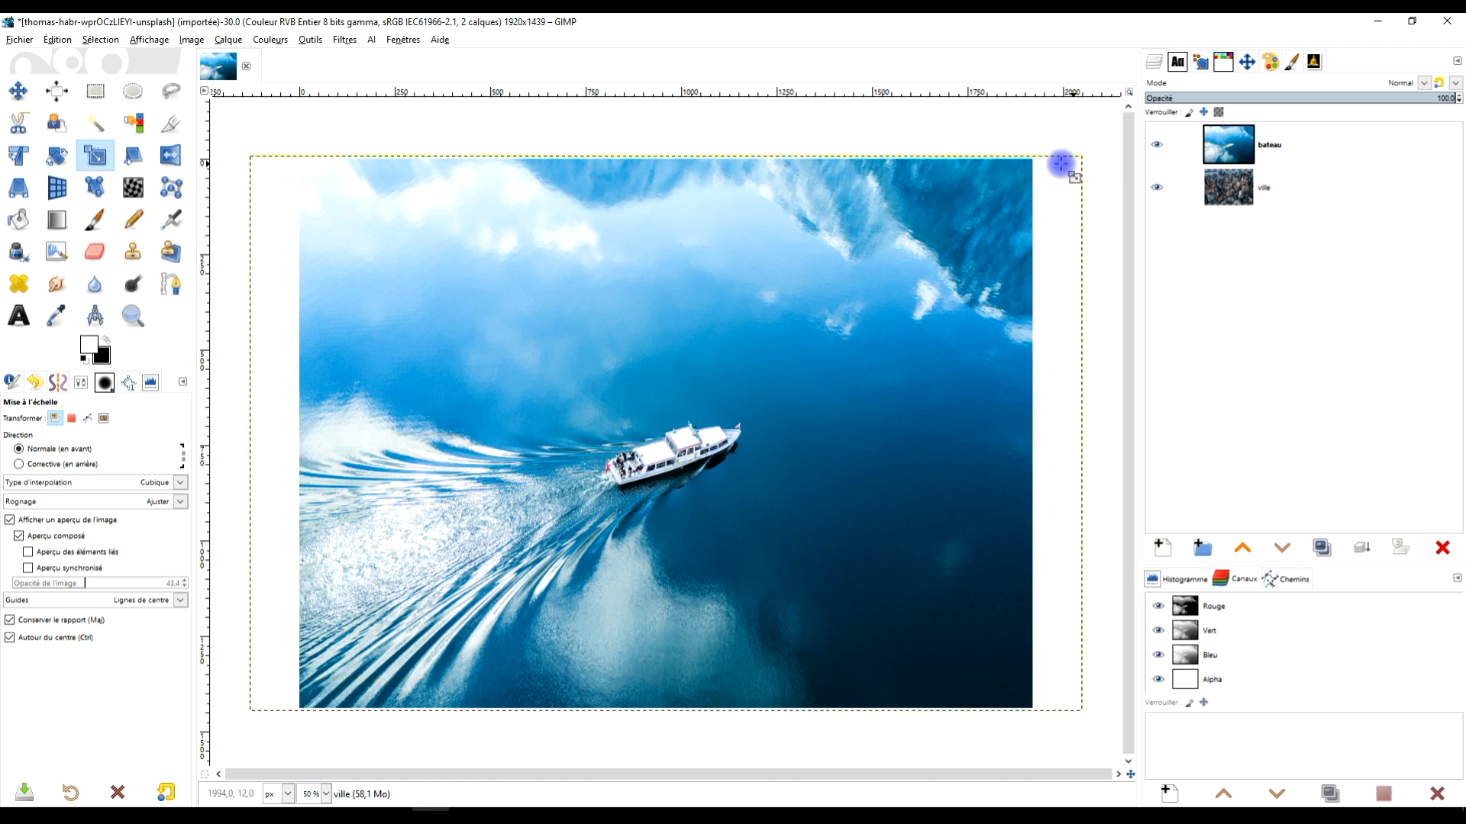
{"action": "right_click", "coordinate": [1231, 190]}
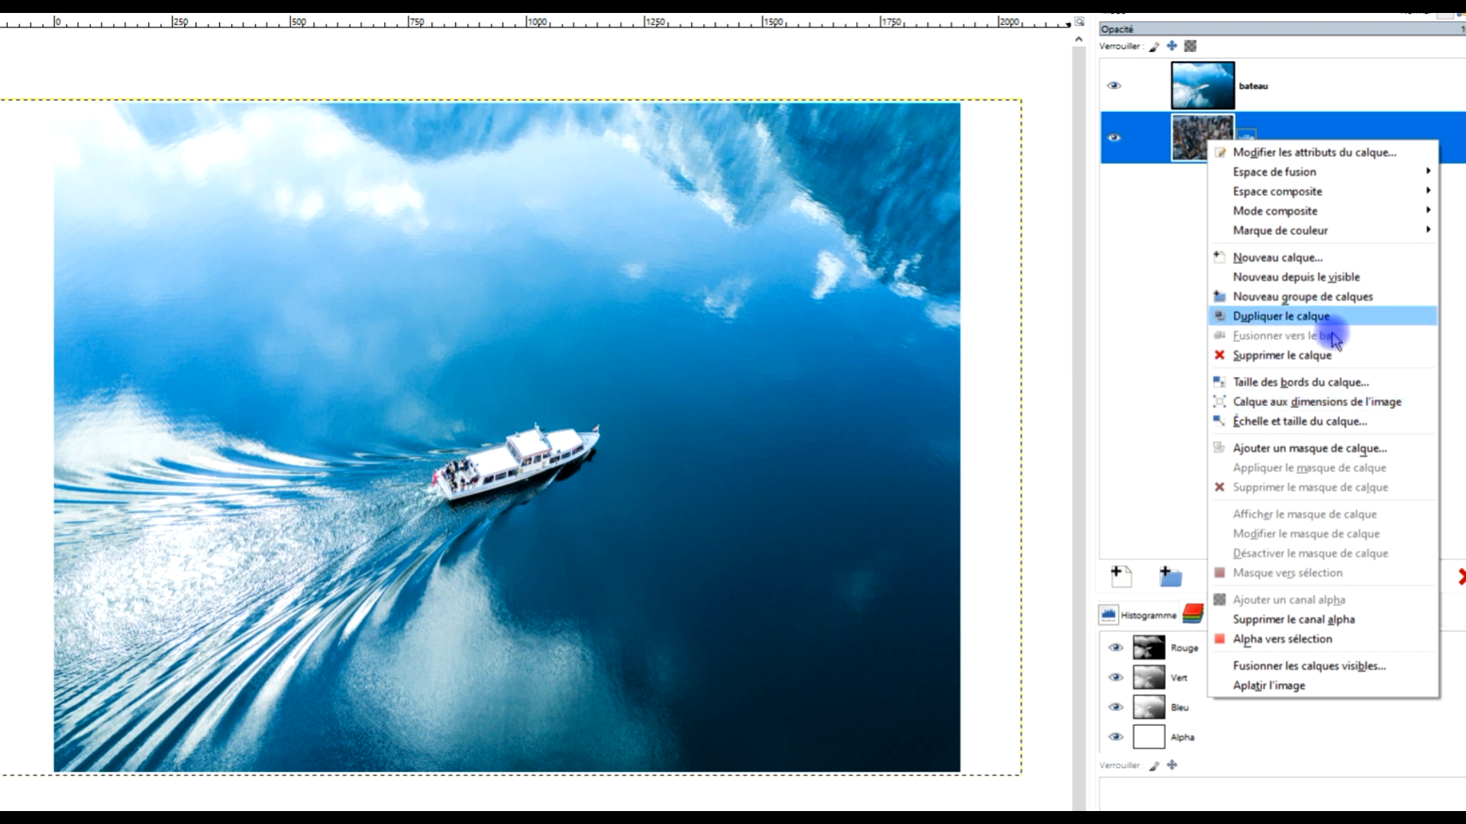
{"action": "left_click", "coordinate": [1311, 403]}
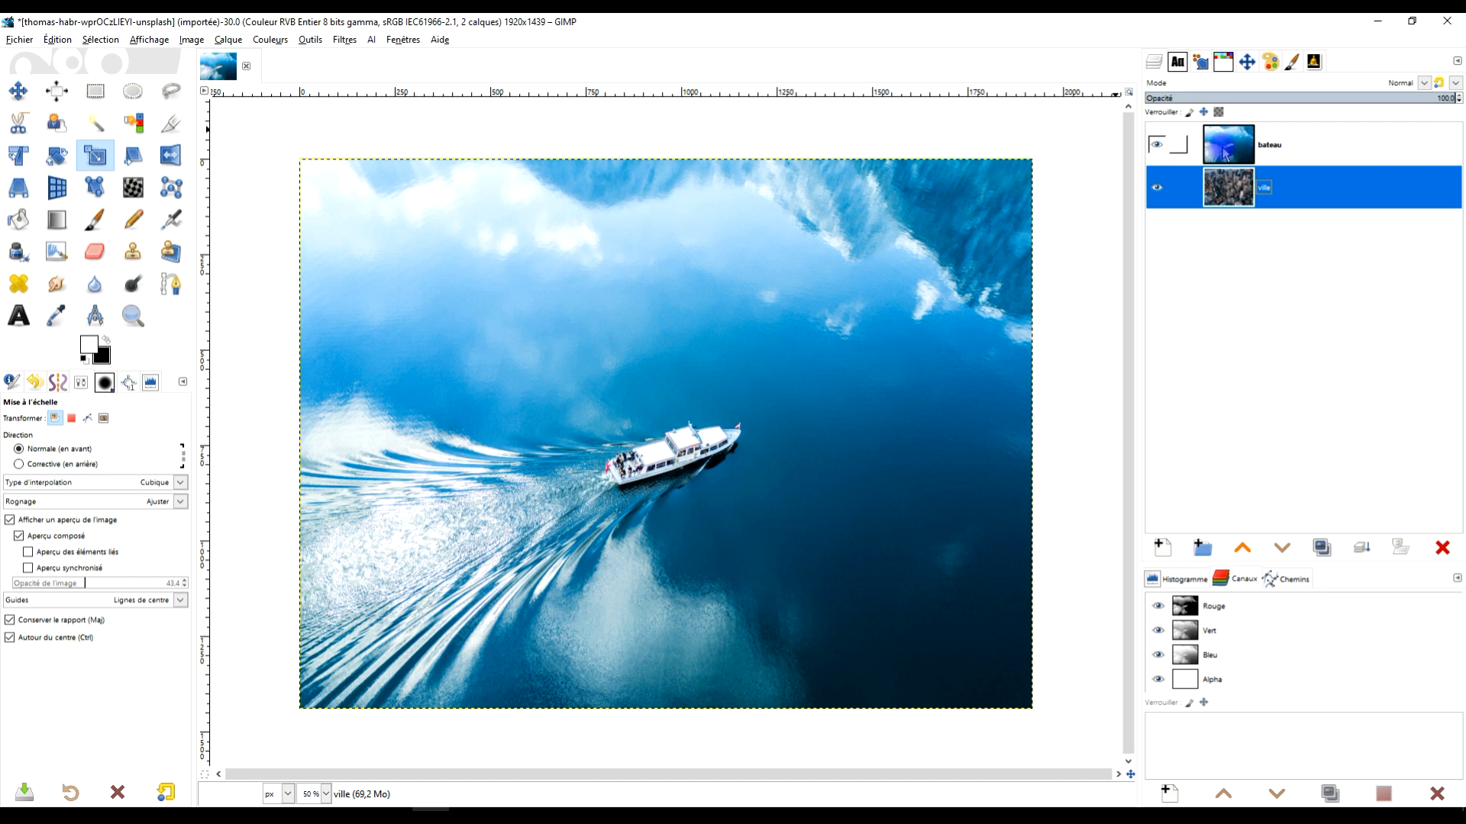
- Add a layer mask to the bateau layer, initialised with a grayscale copy of the layer
{"action": "right_click", "coordinate": [1224, 152]}
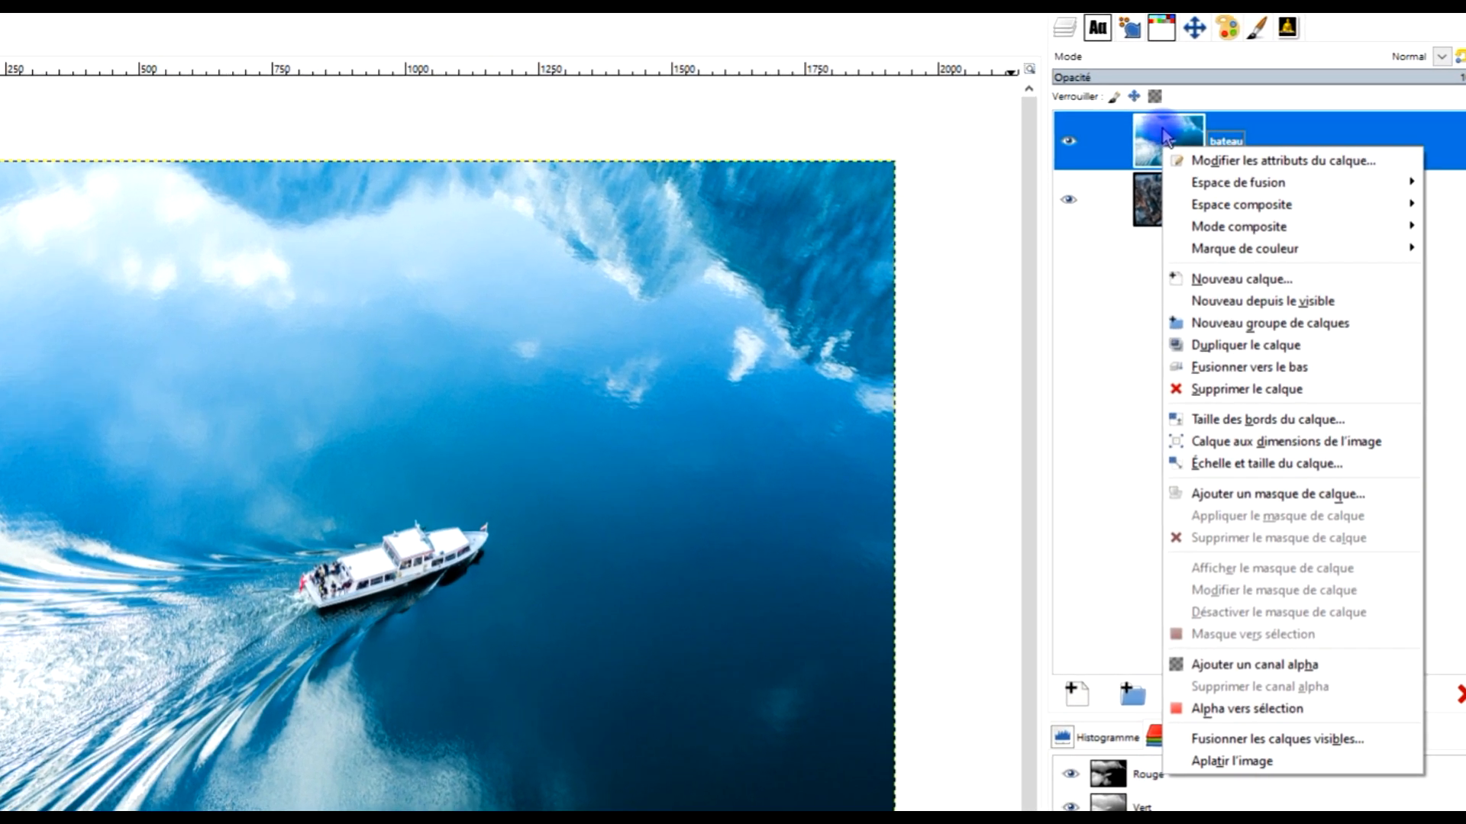
{"action": "left_click", "coordinate": [1230, 496]}
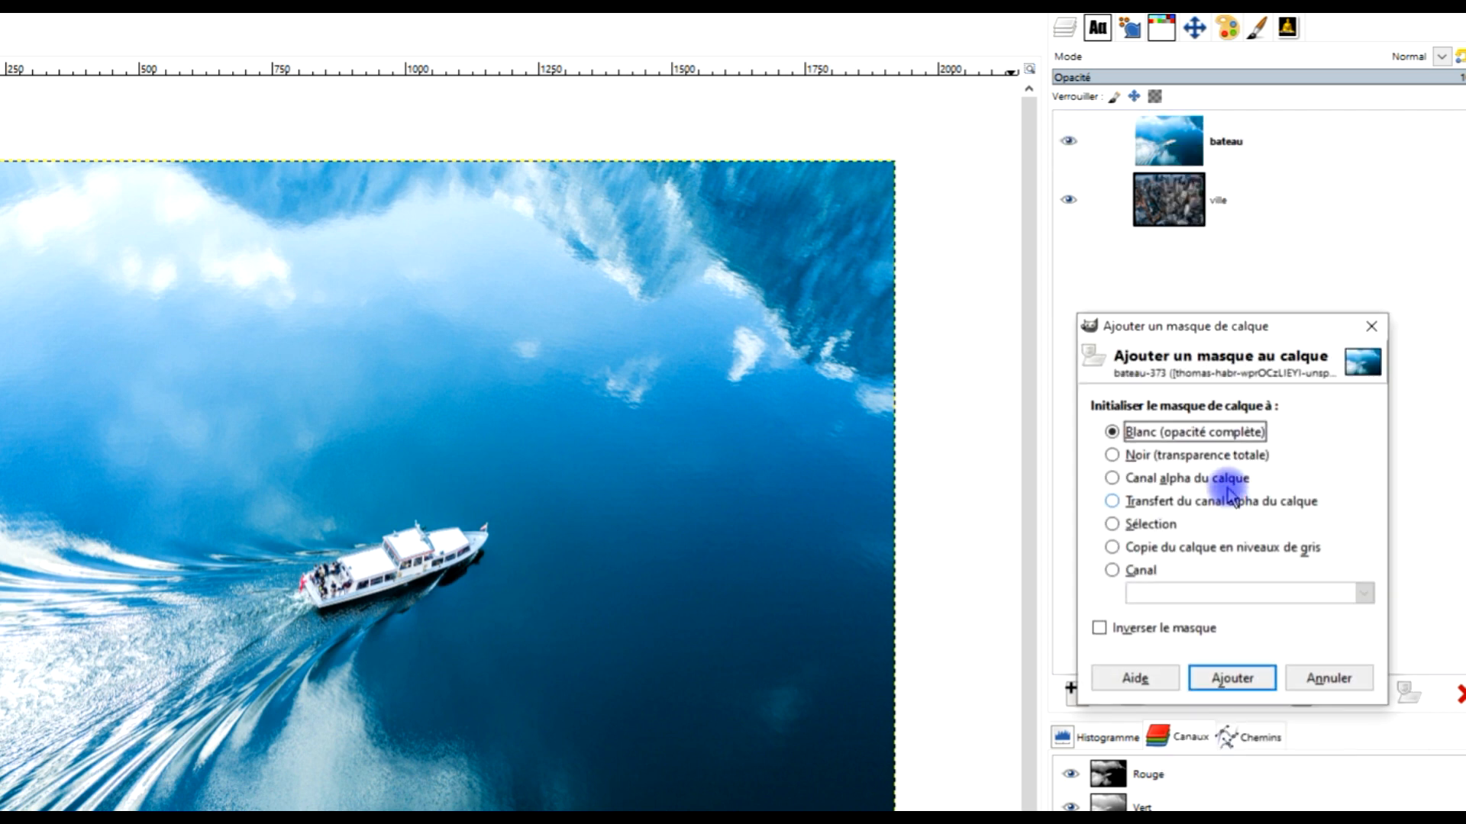
{"action": "left_click", "coordinate": [1138, 557]}
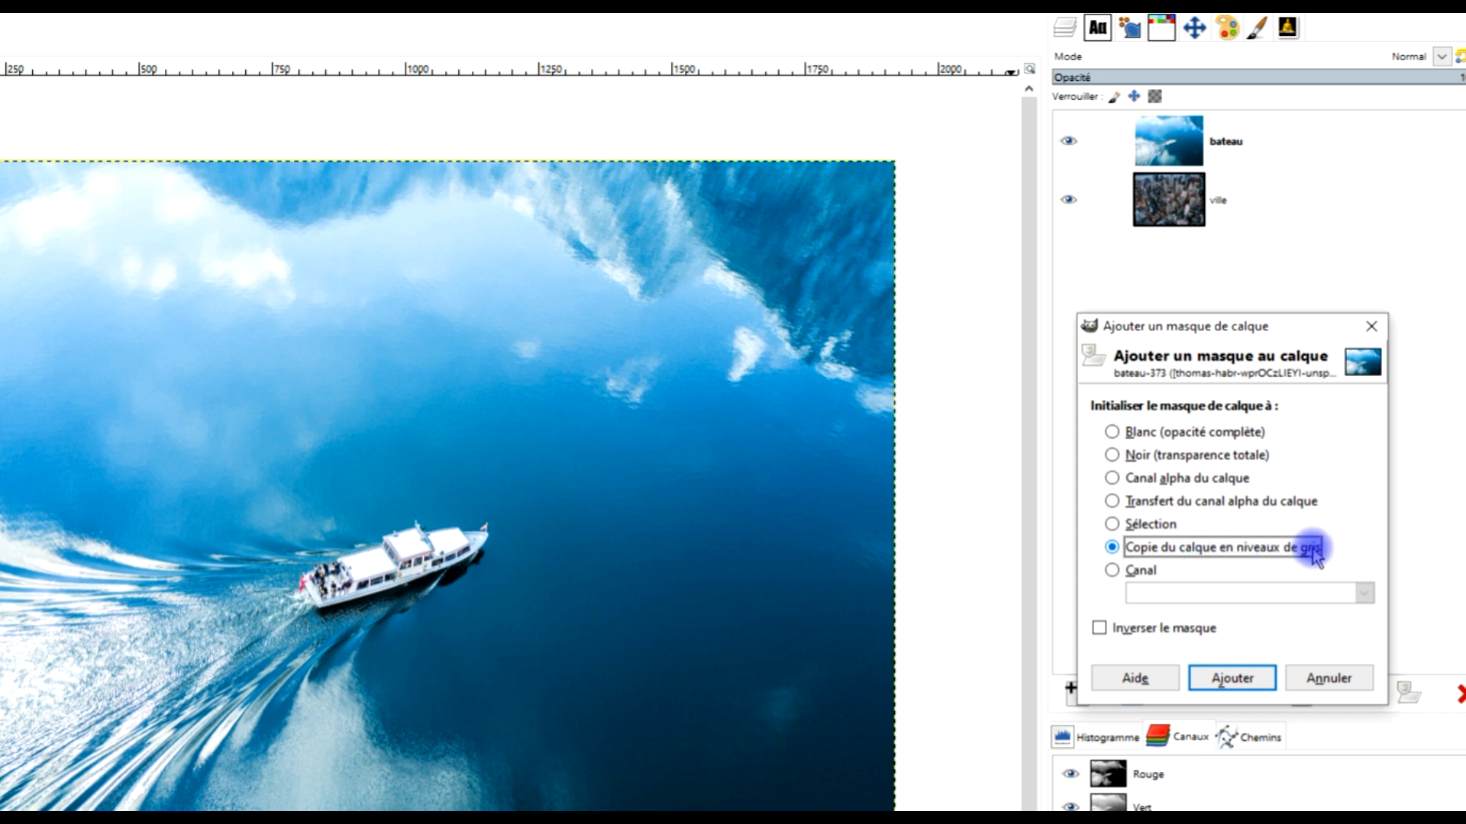
{"action": "left_click", "coordinate": [1239, 680]}
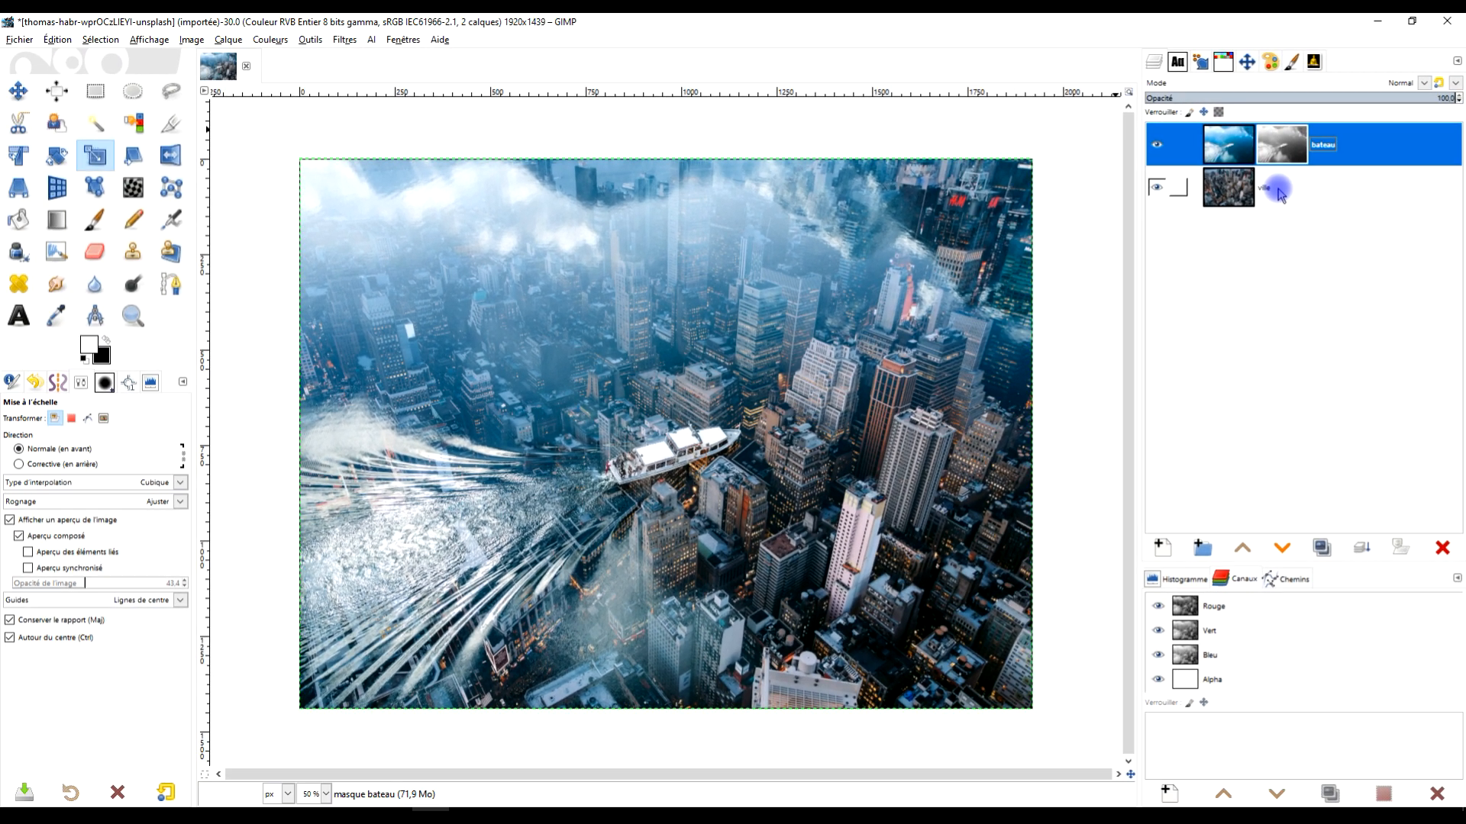
- Target the bateau layer mask and set up the Paintbrush with white foreground, brush 2. Hardness 075, and size 172
{"action": "left_click", "coordinate": [1277, 152]}
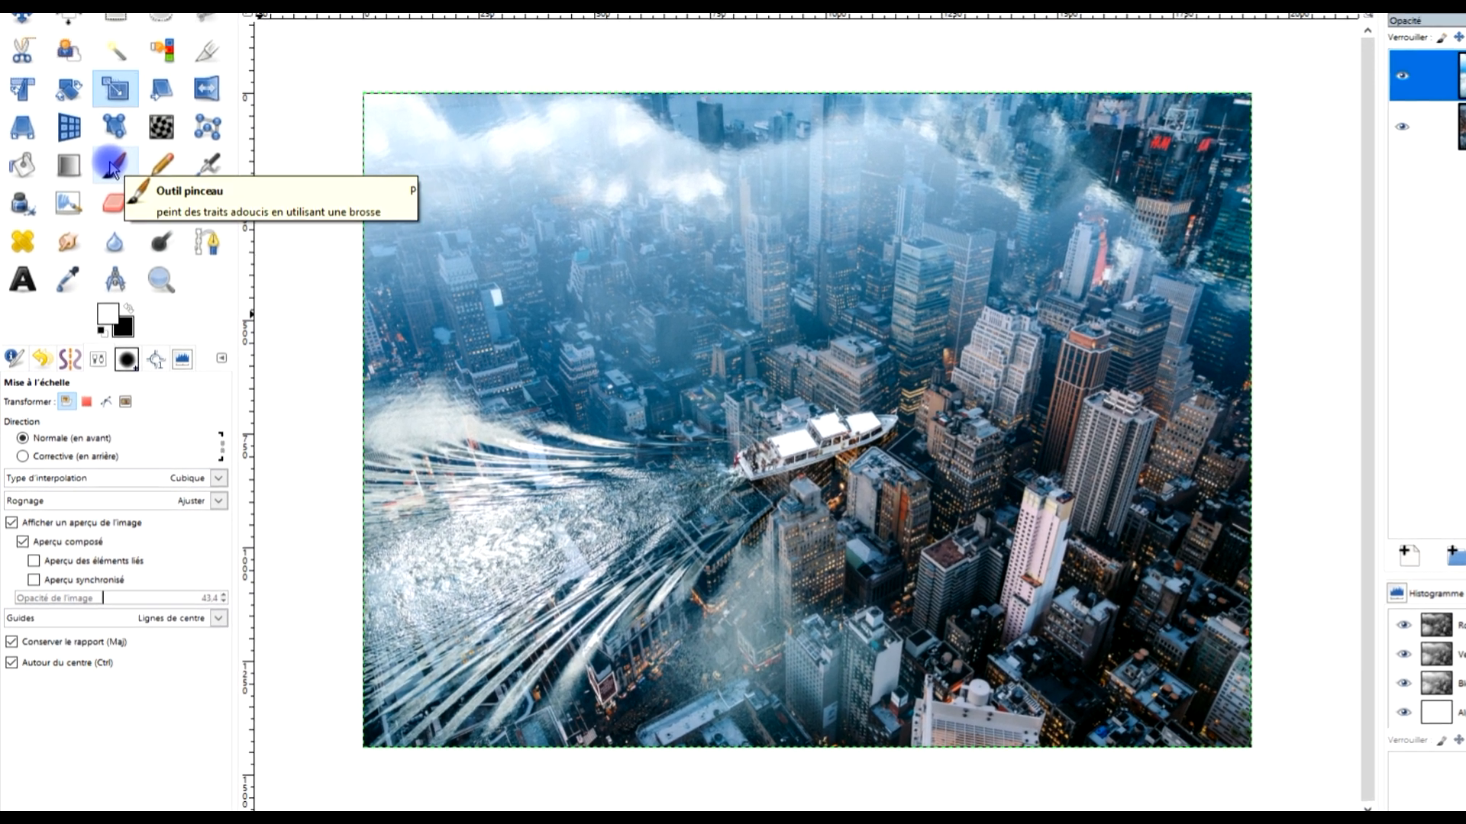
{"action": "left_click", "coordinate": [111, 170]}
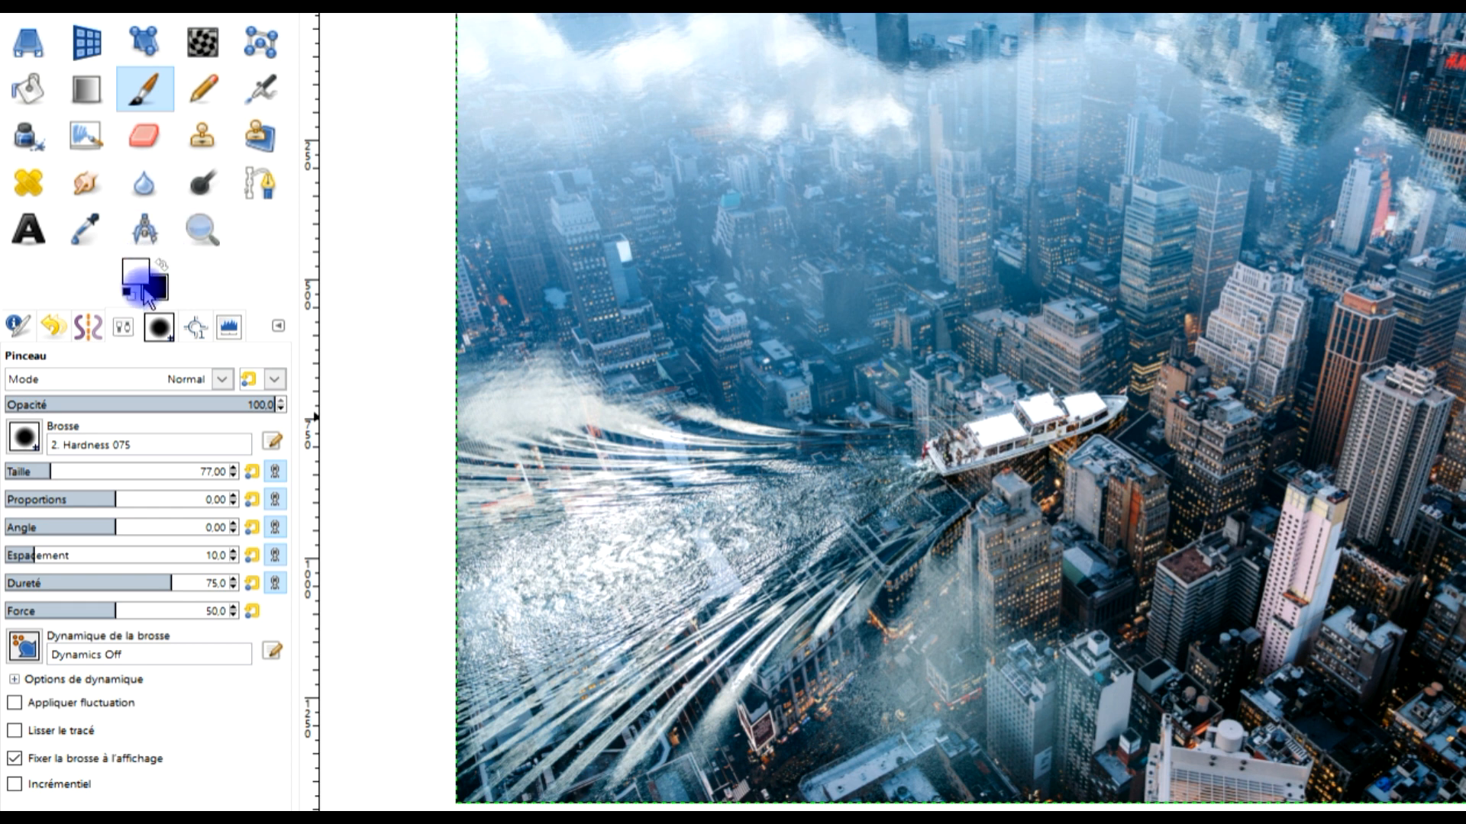
{"action": "left_click", "coordinate": [130, 293]}
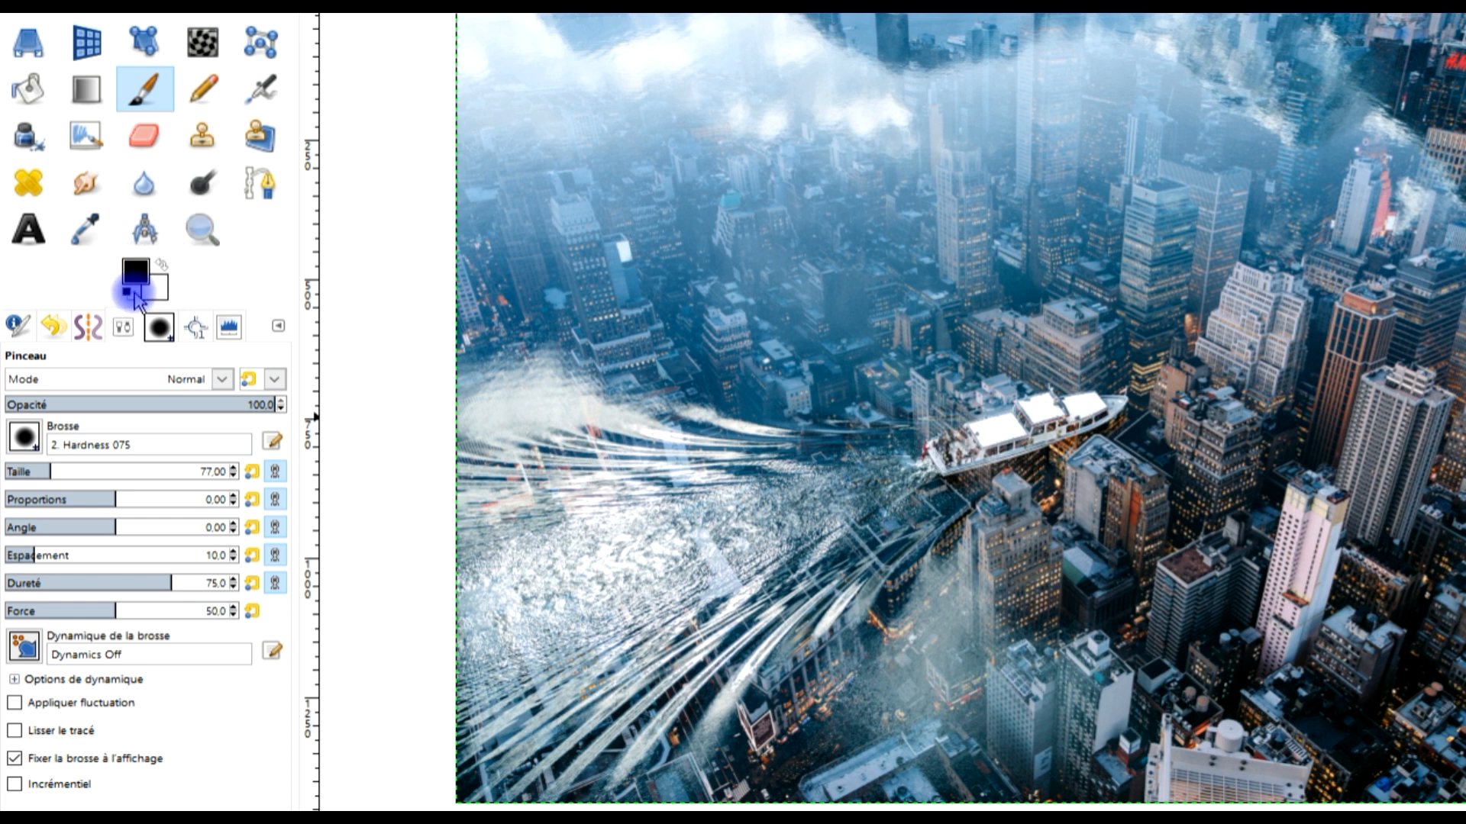
{"action": "left_click", "coordinate": [169, 265]}
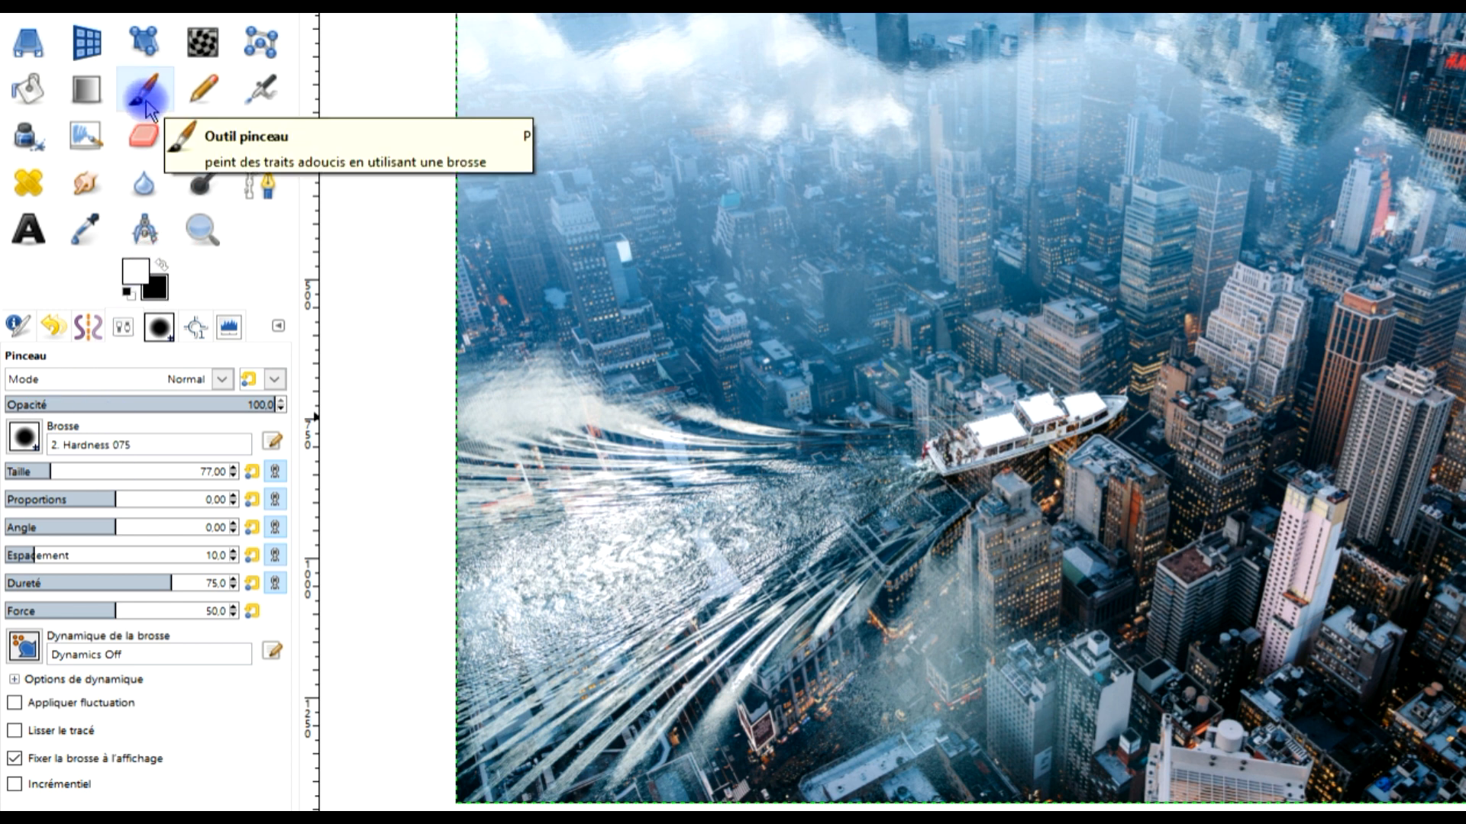
{"action": "left_click", "coordinate": [27, 437]}
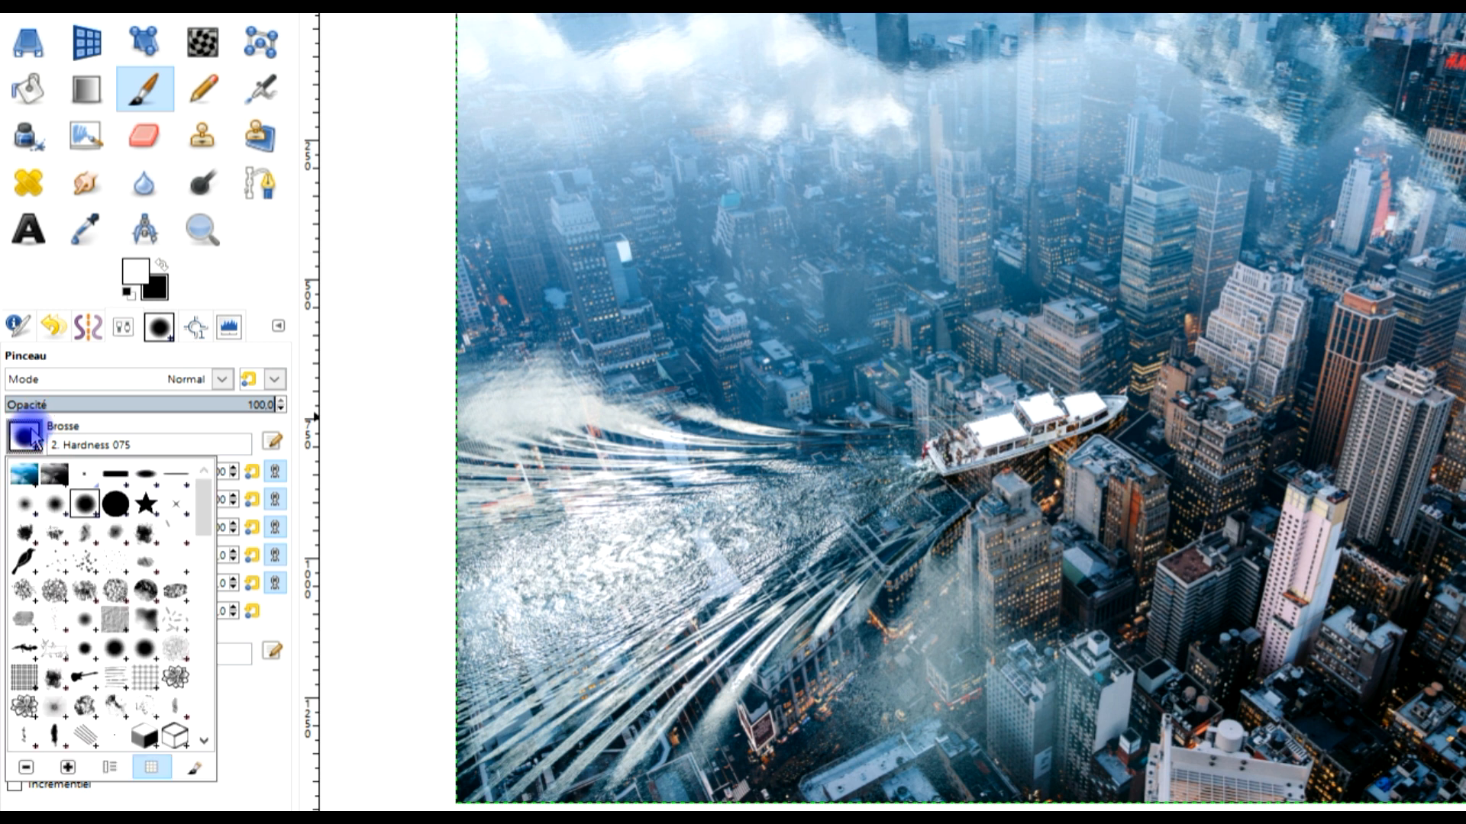
{"action": "left_click", "coordinate": [239, 290]}
{"action": "left_click", "coordinate": [91, 477]}
- Try painting white on the mask over the water behind the boat at full opacity, and undo the stroke
{"action": "scroll", "coordinate": [845, 504], "scroll_direction": "up", "scroll_amount": 1}
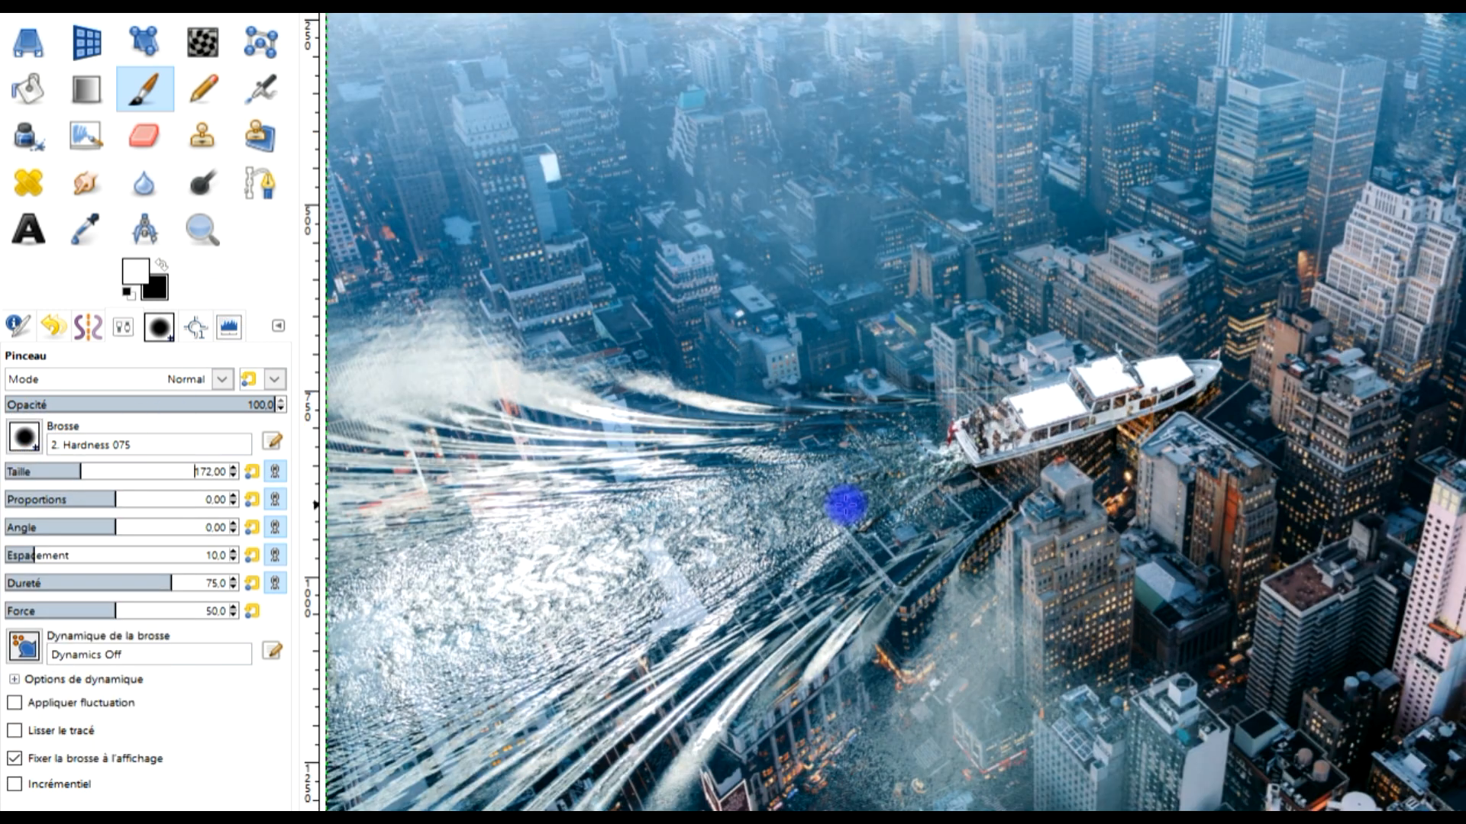
{"action": "scroll", "coordinate": [846, 504], "scroll_direction": "up", "scroll_amount": 1}
{"action": "mouse_move", "coordinate": [738, 471]}
{"action": "left_mouse_down"}
{"action": "mouse_move", "coordinate": [597, 482]}
{"action": "mouse_move", "coordinate": [799, 494]}
{"action": "mouse_move", "coordinate": [762, 555]}
{"action": "mouse_move", "coordinate": [659, 613]}
{"action": "mouse_move", "coordinate": [908, 480]}
{"action": "mouse_move", "coordinate": [865, 497]}
{"action": "mouse_move", "coordinate": [968, 344]}
{"action": "mouse_move", "coordinate": [892, 498]}
{"action": "mouse_move", "coordinate": [817, 498]}
{"action": "mouse_move", "coordinate": [838, 475]}
{"action": "left_mouse_up"}
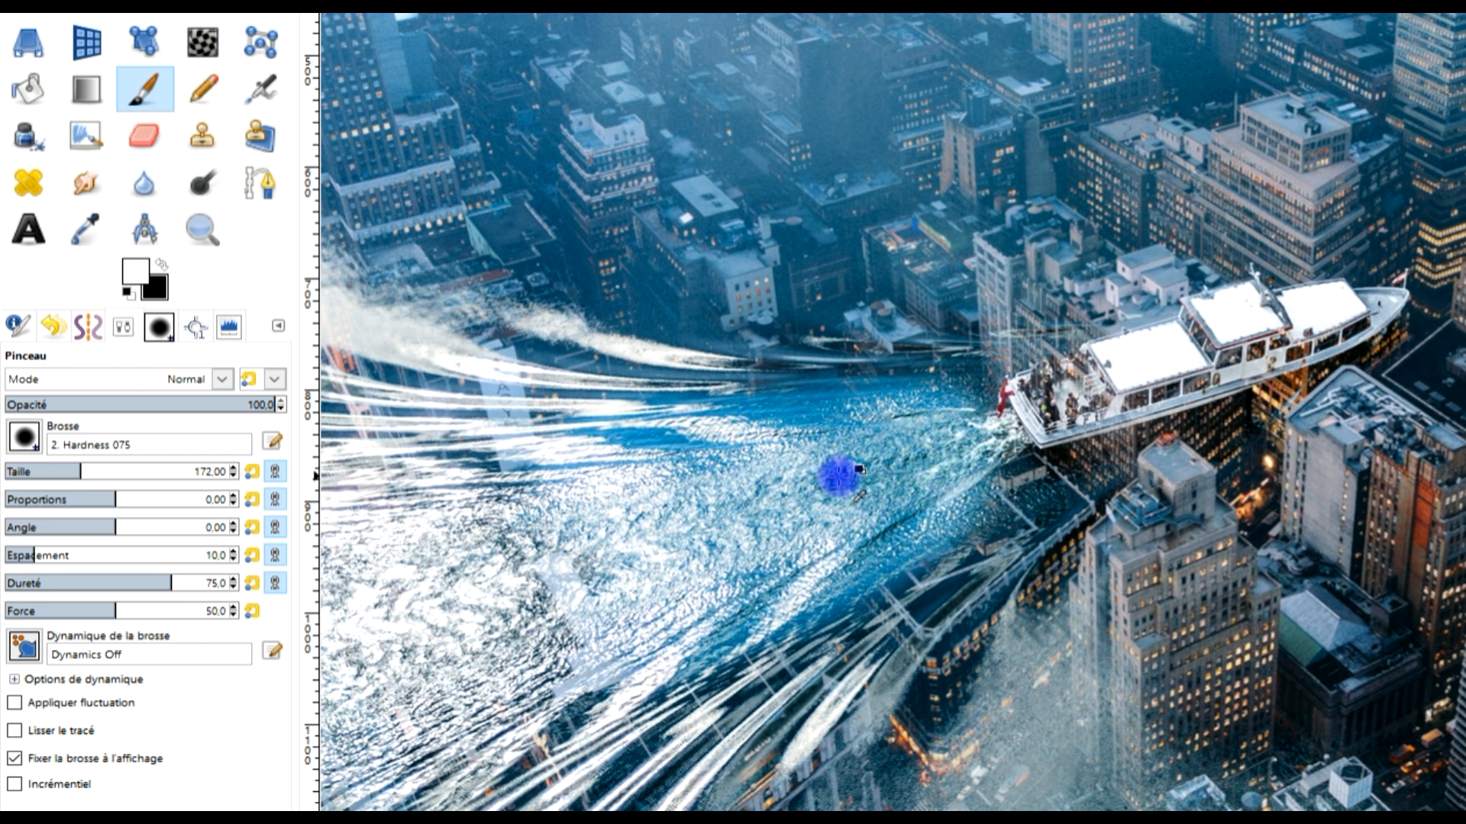
{"action": "key", "text": "ctrl+z"}
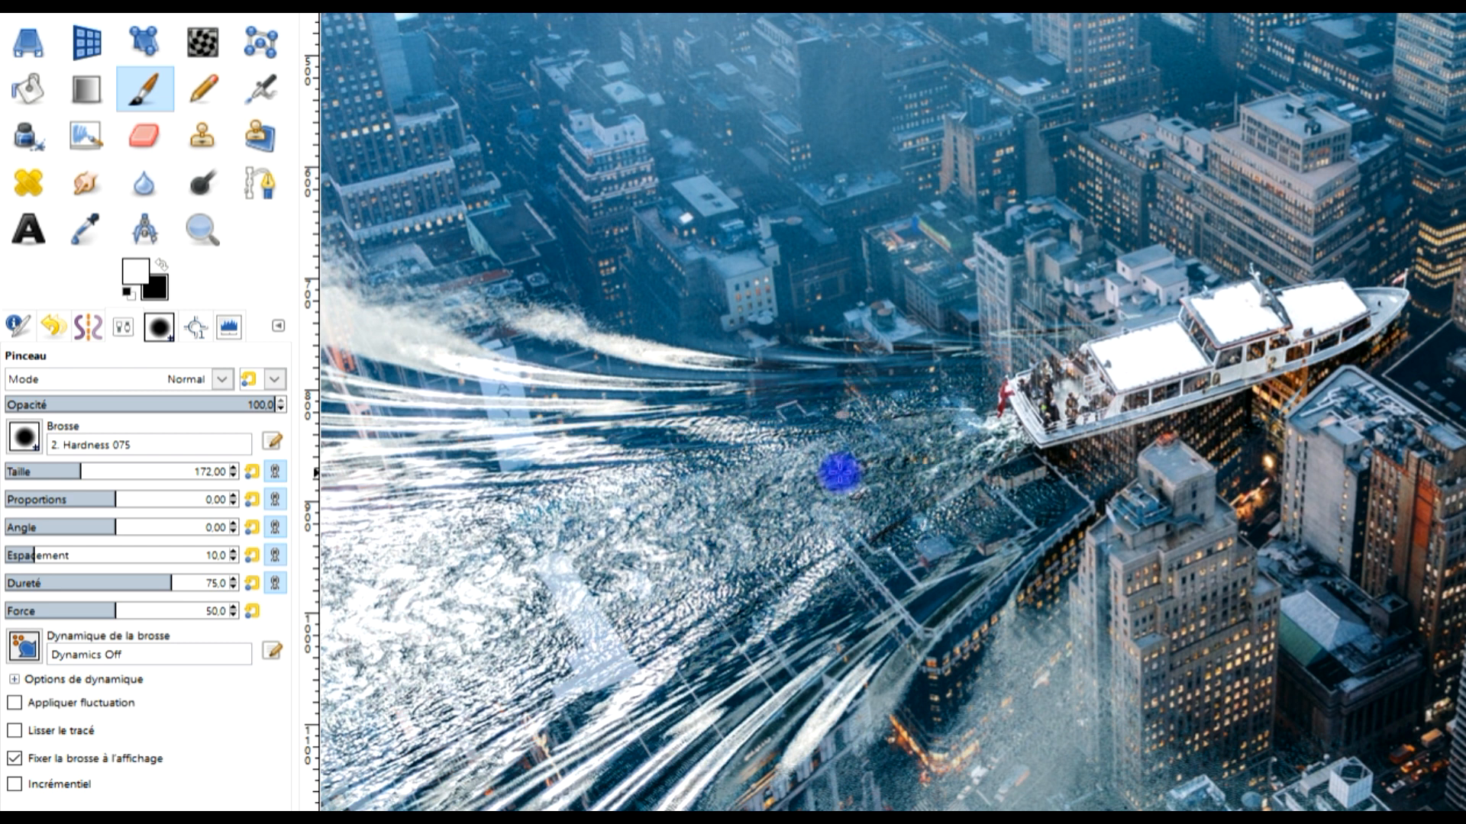
- Lower the Paintbrush opacity to 25.8 and lightly whiten the mask over the water behind the boat
{"action": "left_click", "coordinate": [74, 404]}
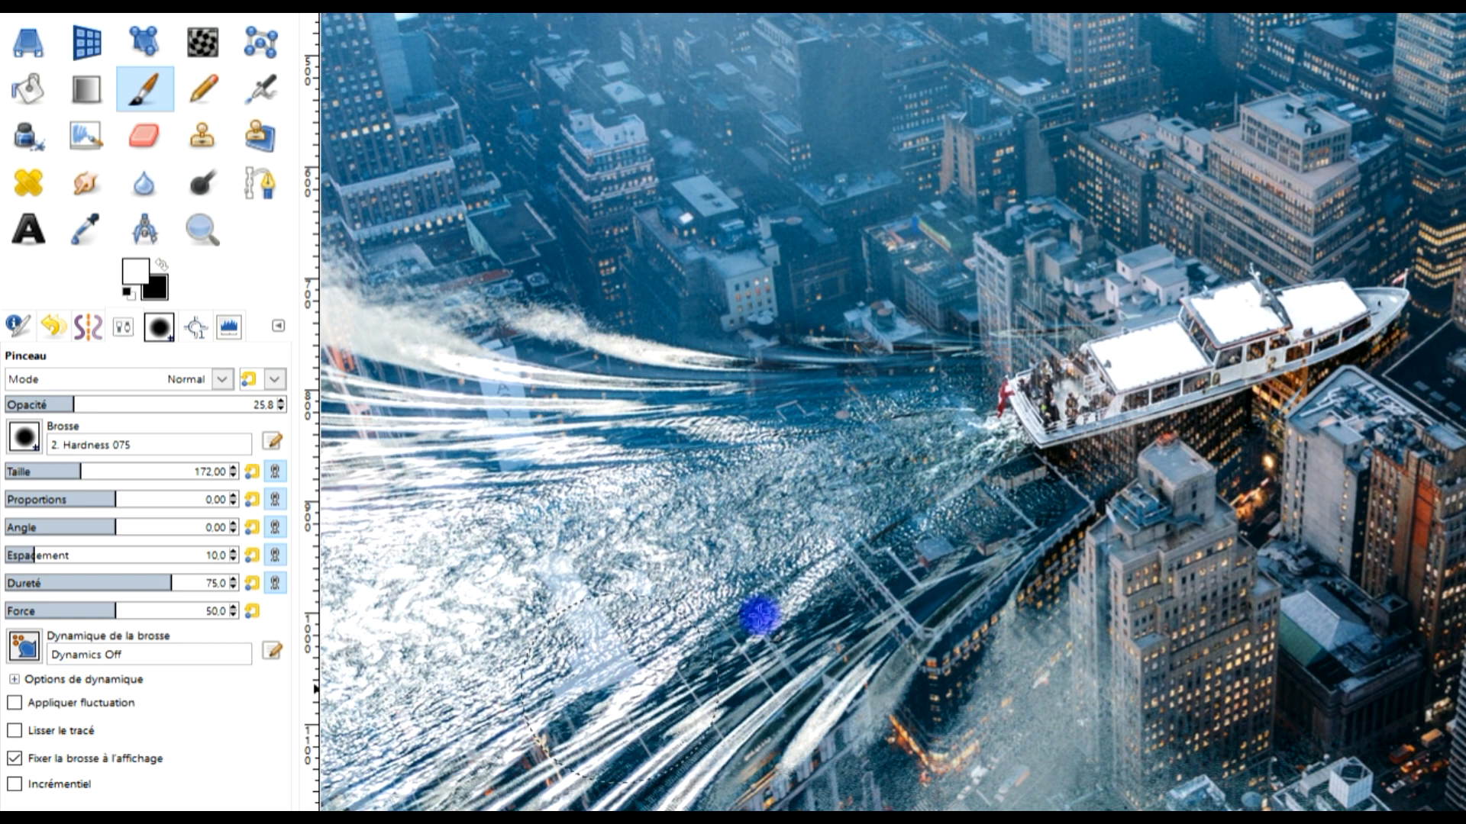
{"action": "scroll", "coordinate": [907, 546], "scroll_direction": "down", "scroll_amount": 2}
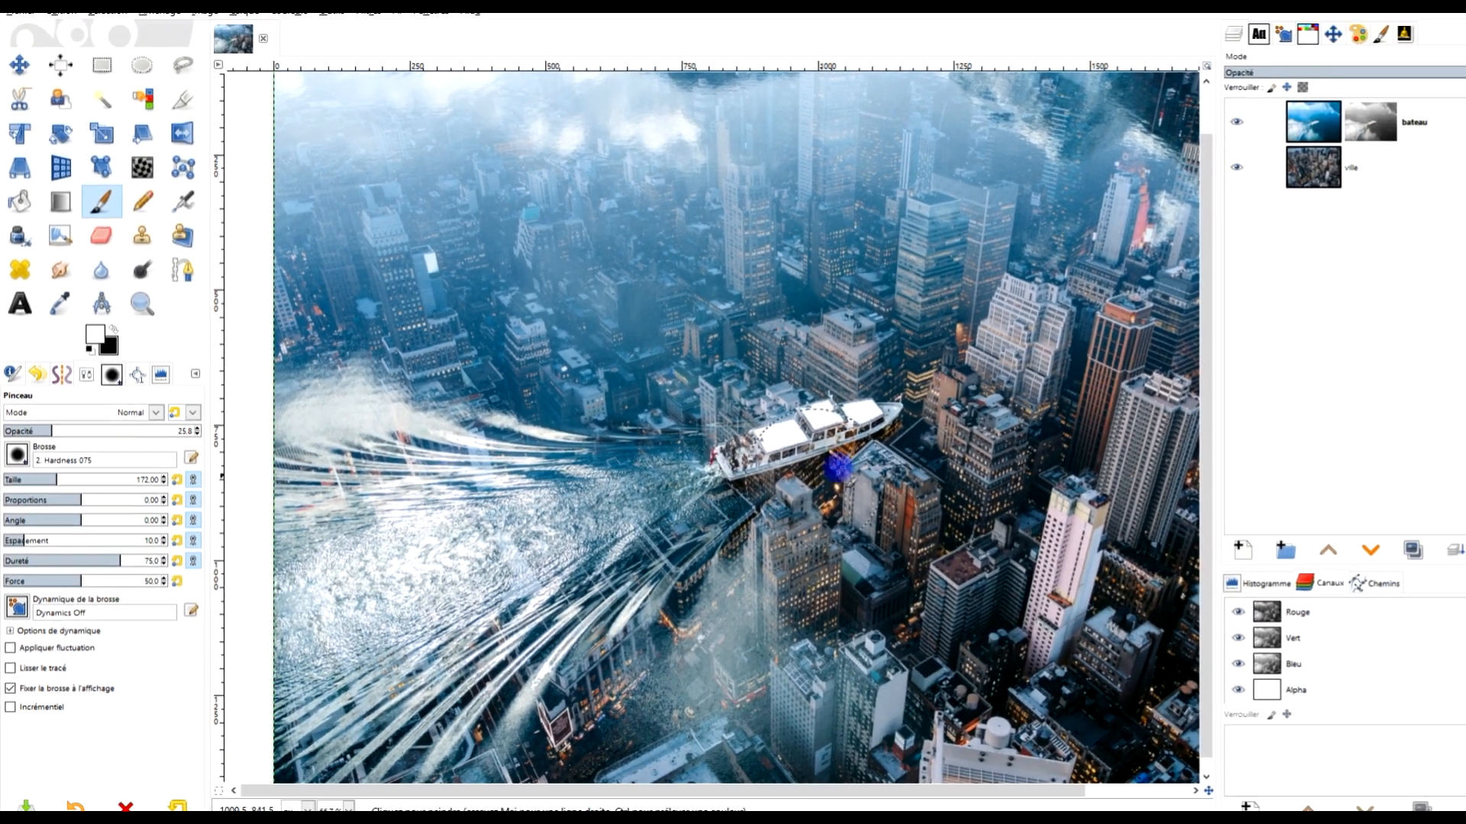
{"action": "scroll", "coordinate": [809, 405], "scroll_direction": "down", "scroll_amount": 1}
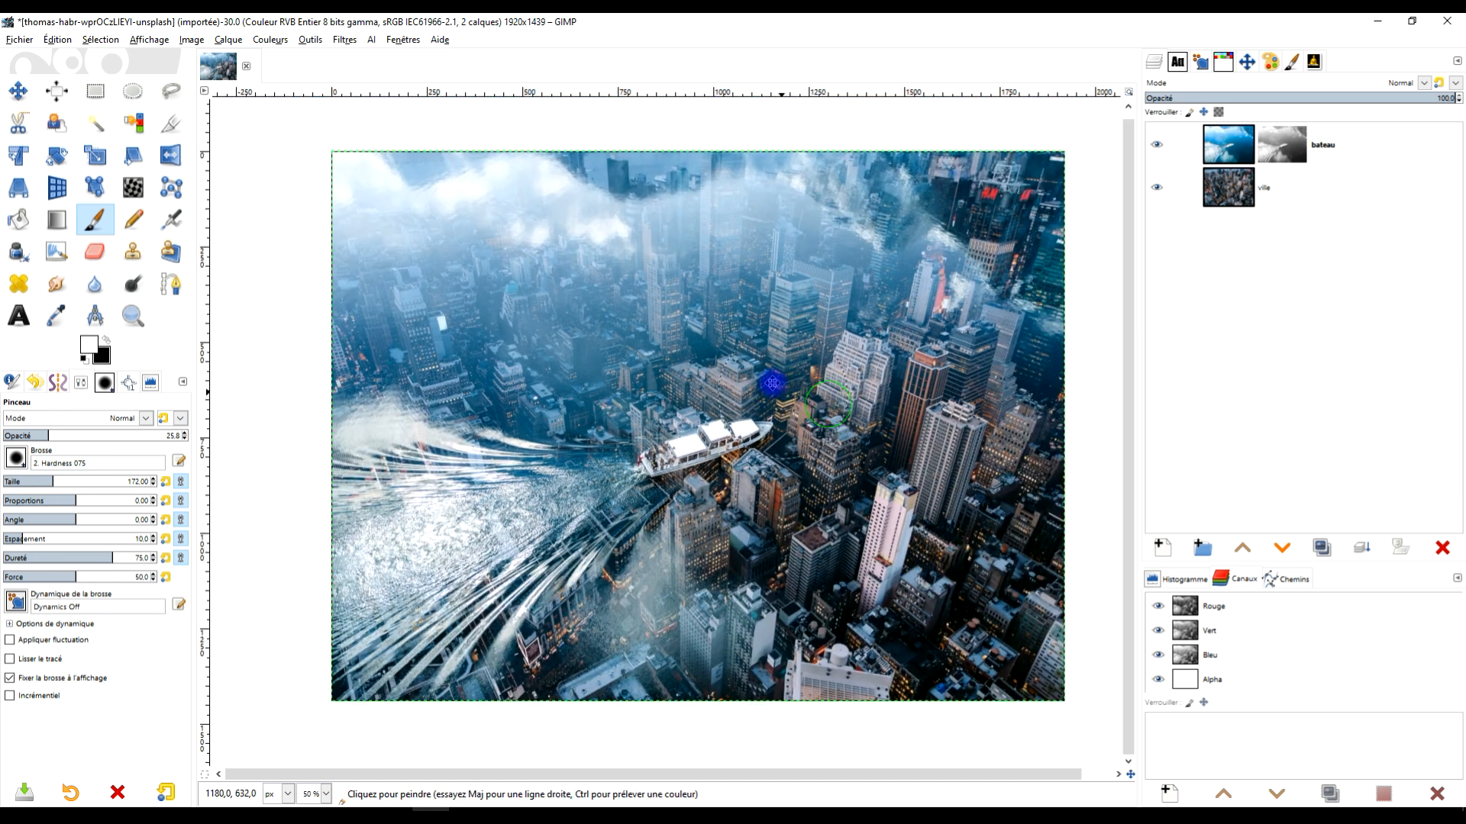
- Lighten the bateau layer mask with Levels, setting the midtone input to 1.92
{"action": "left_click", "coordinate": [132, 315]}
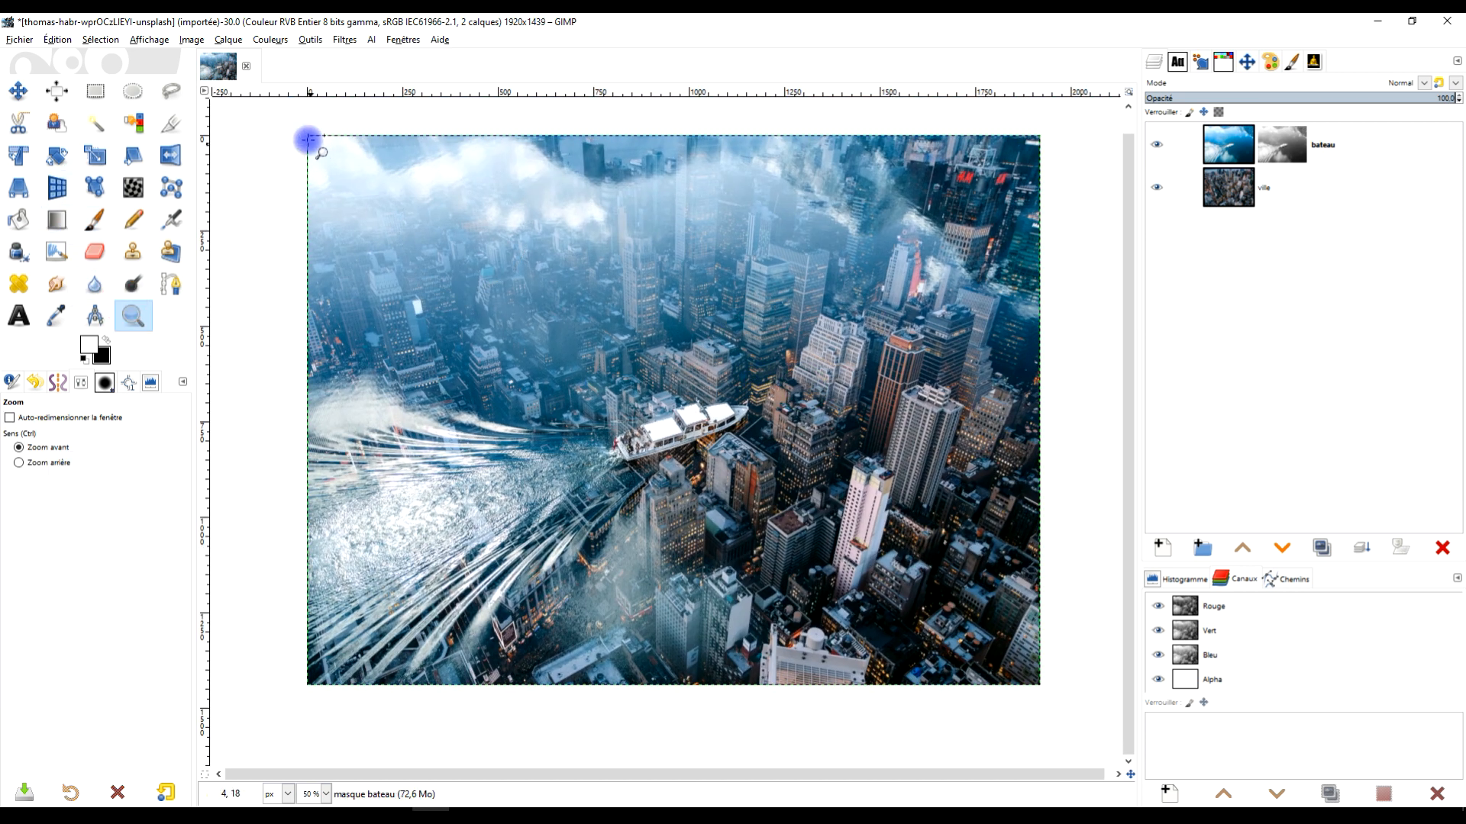
{"action": "left_click_drag", "start_coordinate": [299, 124], "coordinate": [1055, 703]}
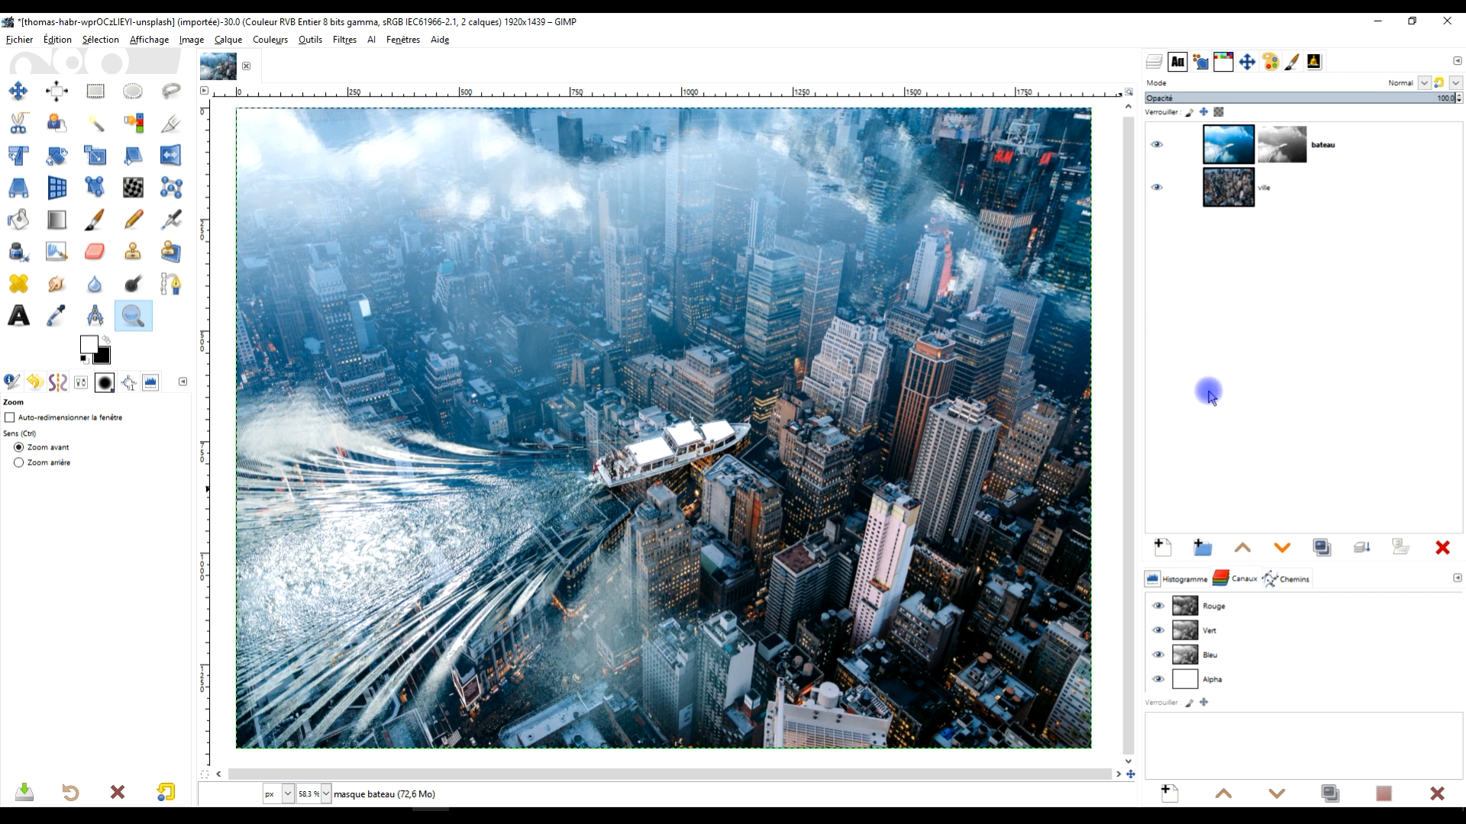
{"action": "left_click", "coordinate": [1234, 150]}
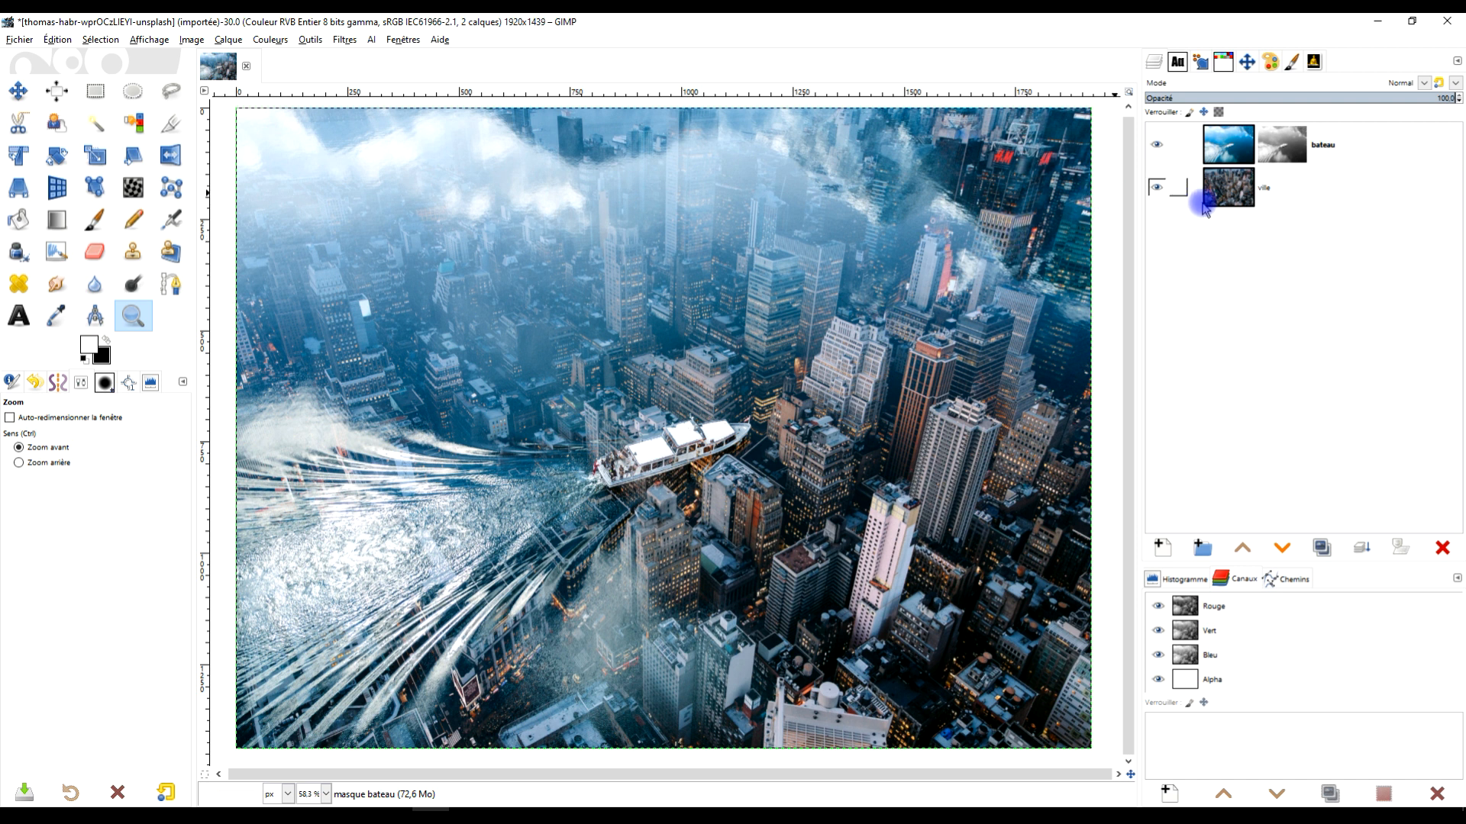
{"action": "left_click", "coordinate": [1276, 151]}
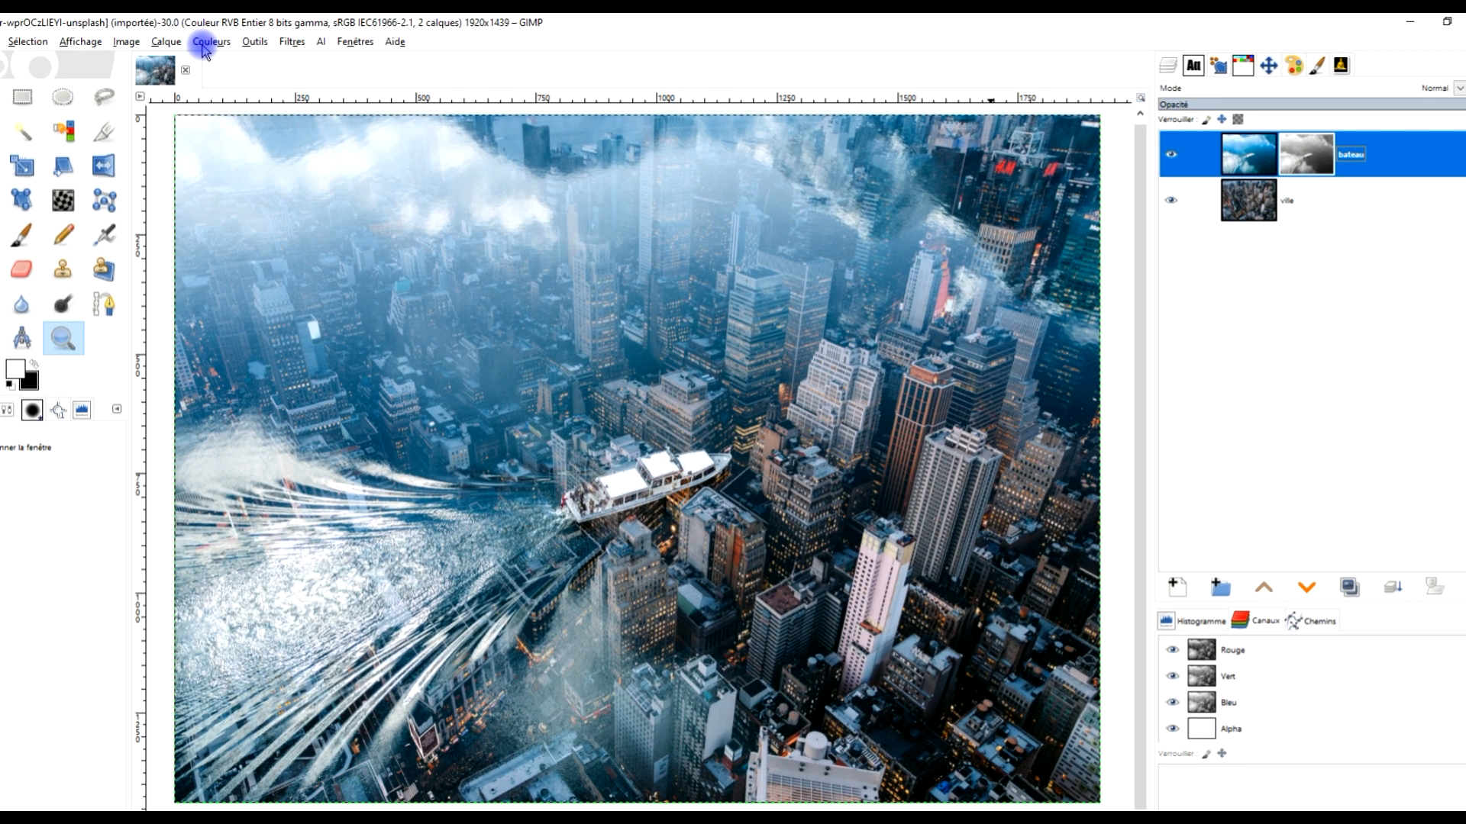
{"action": "left_click", "coordinate": [271, 40]}
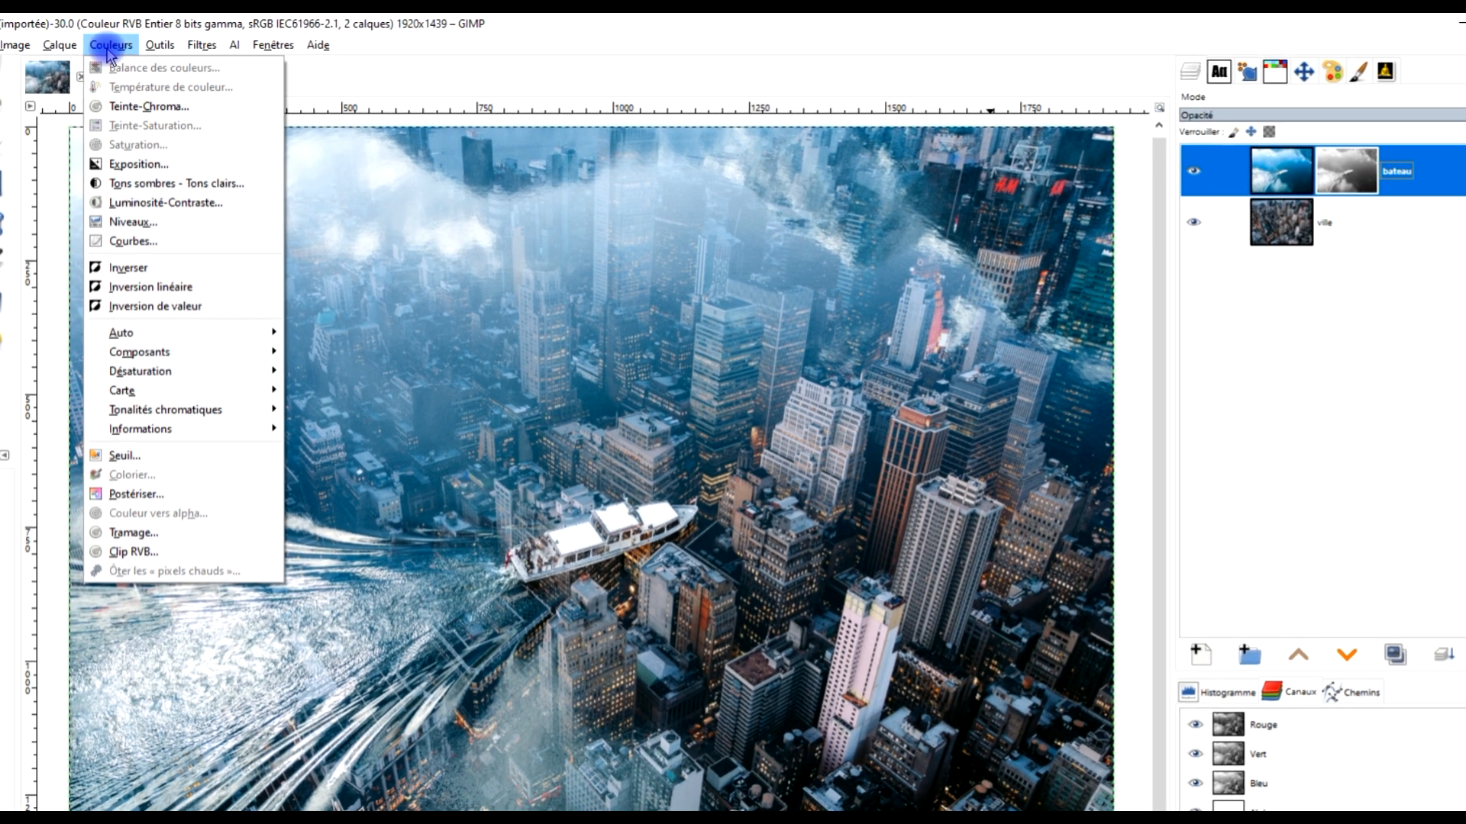
{"action": "left_click", "coordinate": [139, 226]}
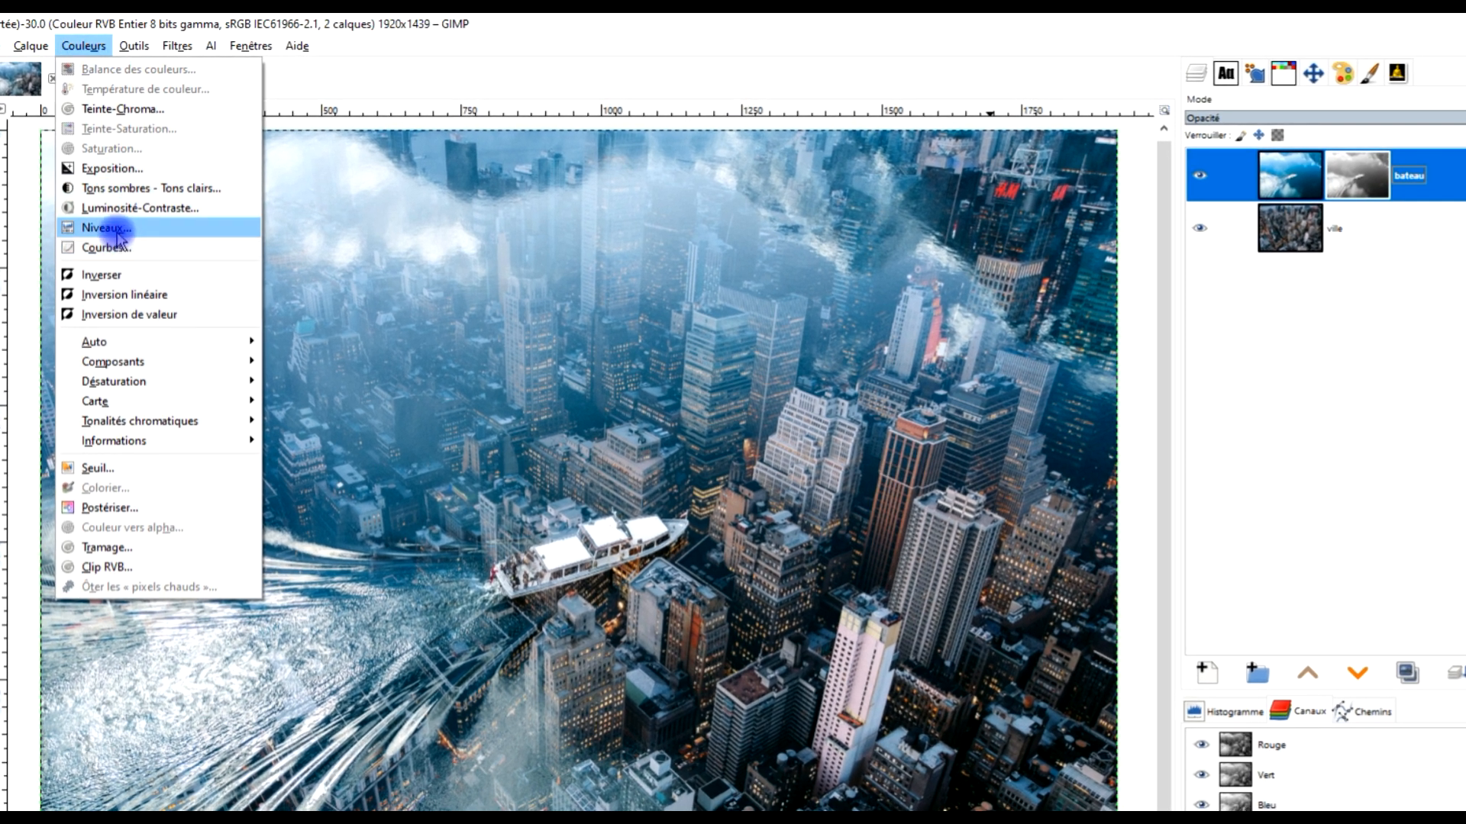
{"action": "left_click", "coordinate": [117, 229]}
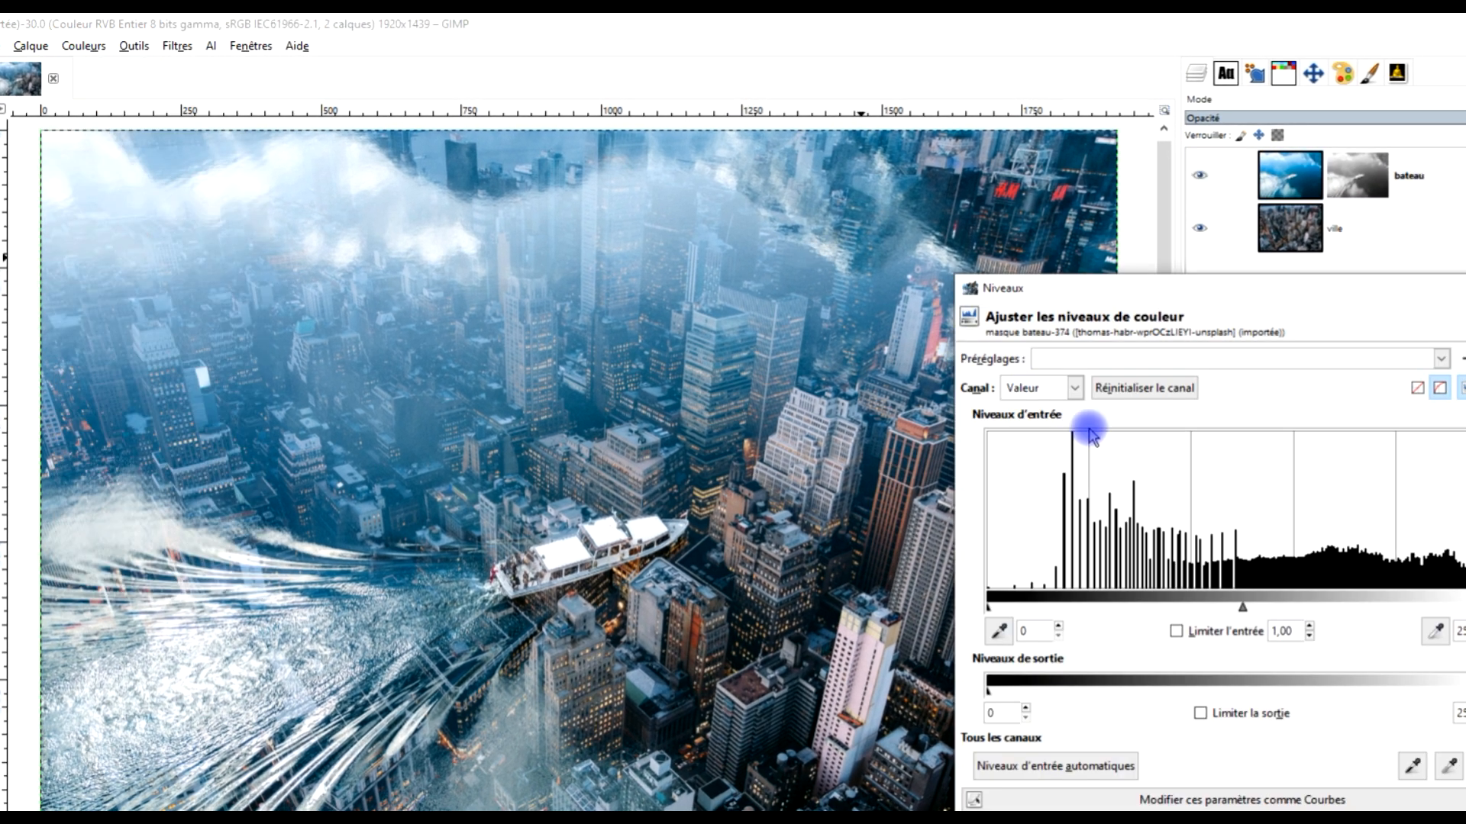
{"action": "left_click_drag", "start_coordinate": [1244, 610], "coordinate": [1178, 609]}
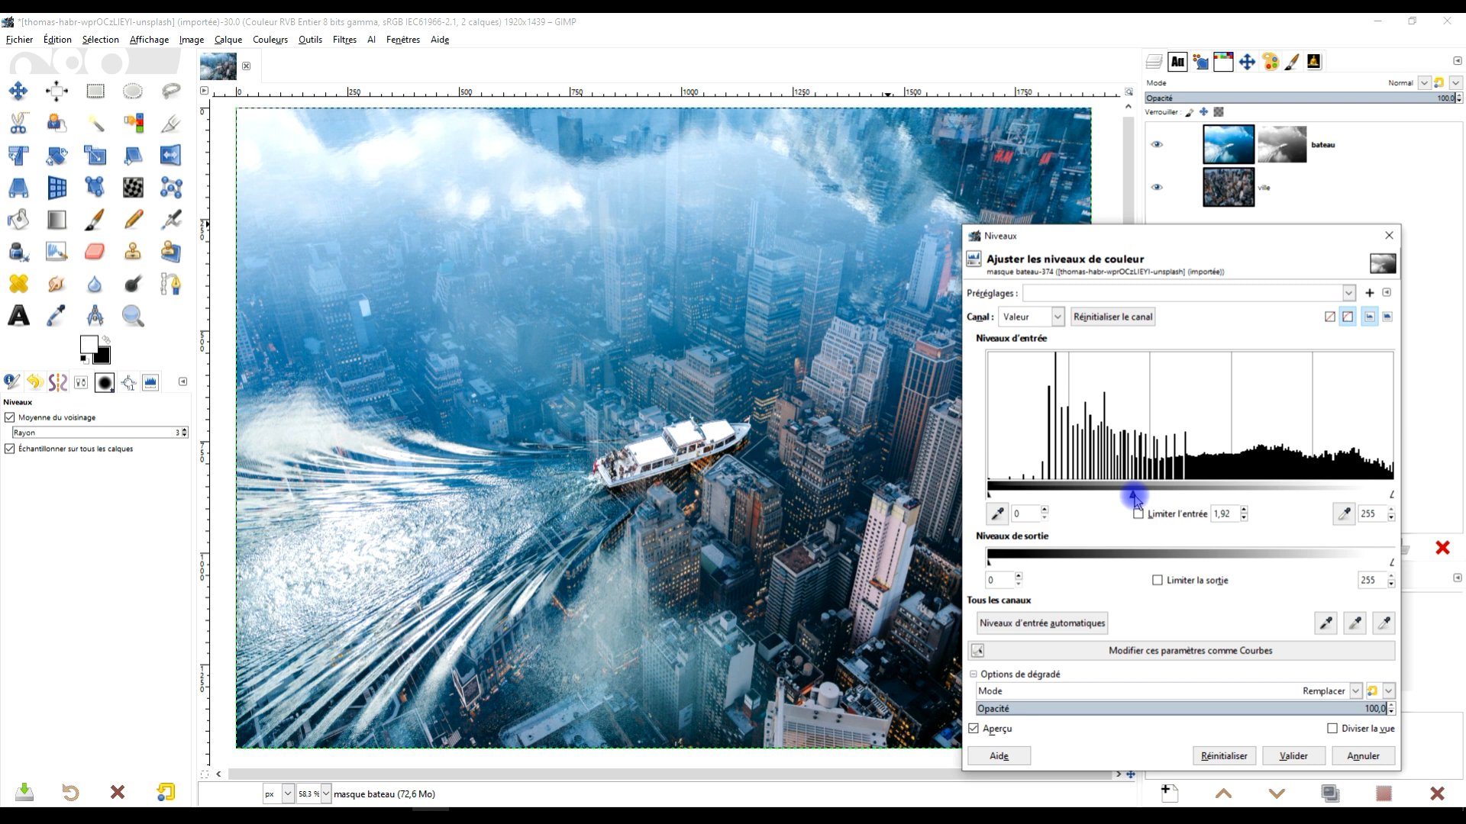
{"action": "left_click", "coordinate": [1292, 757]}
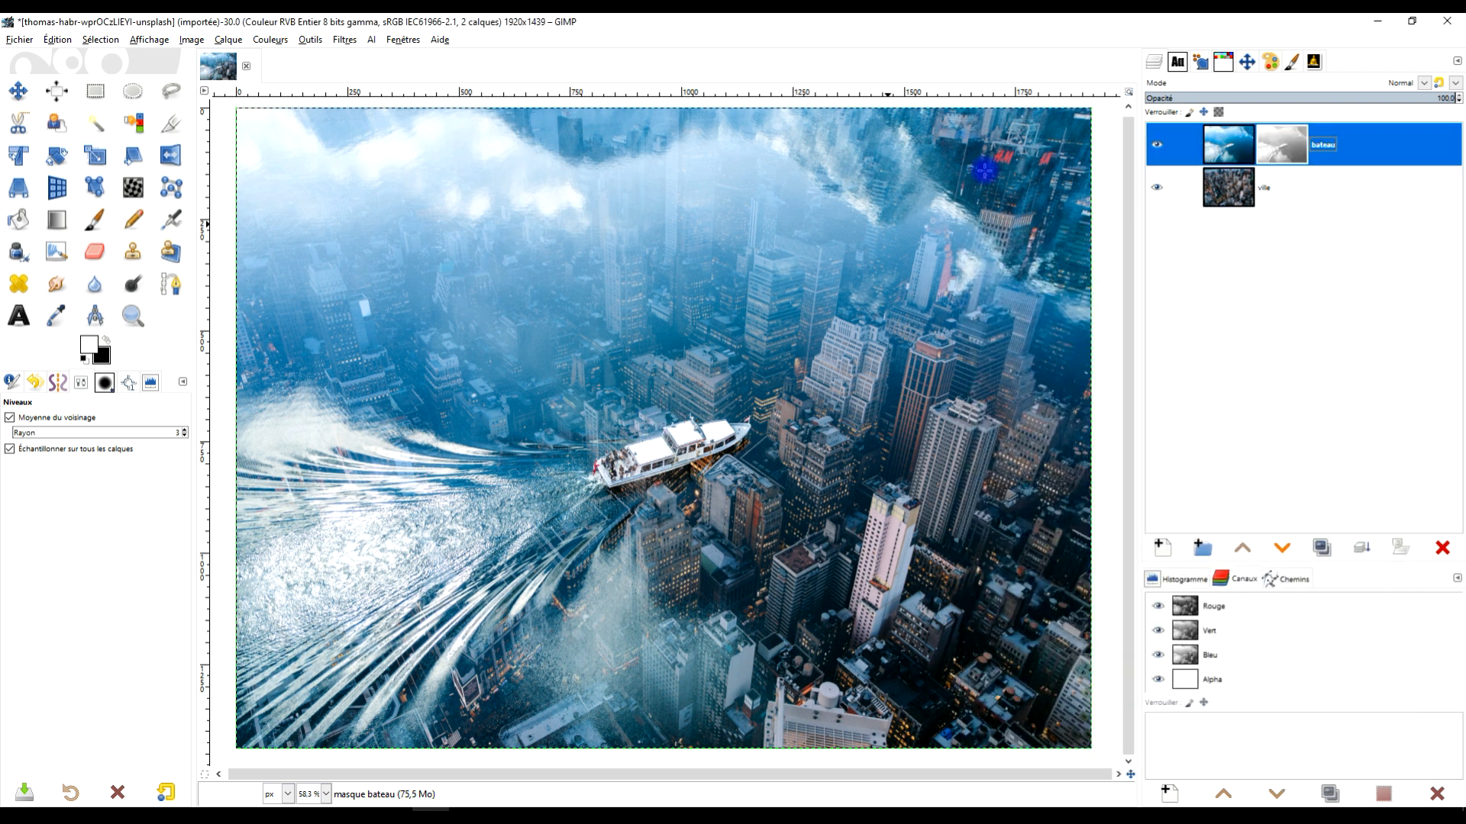
- Display the bateau layer mask alone for inspection, return to the composite, and smudge the mask across the buildings above the boat
{"action": "left_click", "coordinate": [56, 290]}
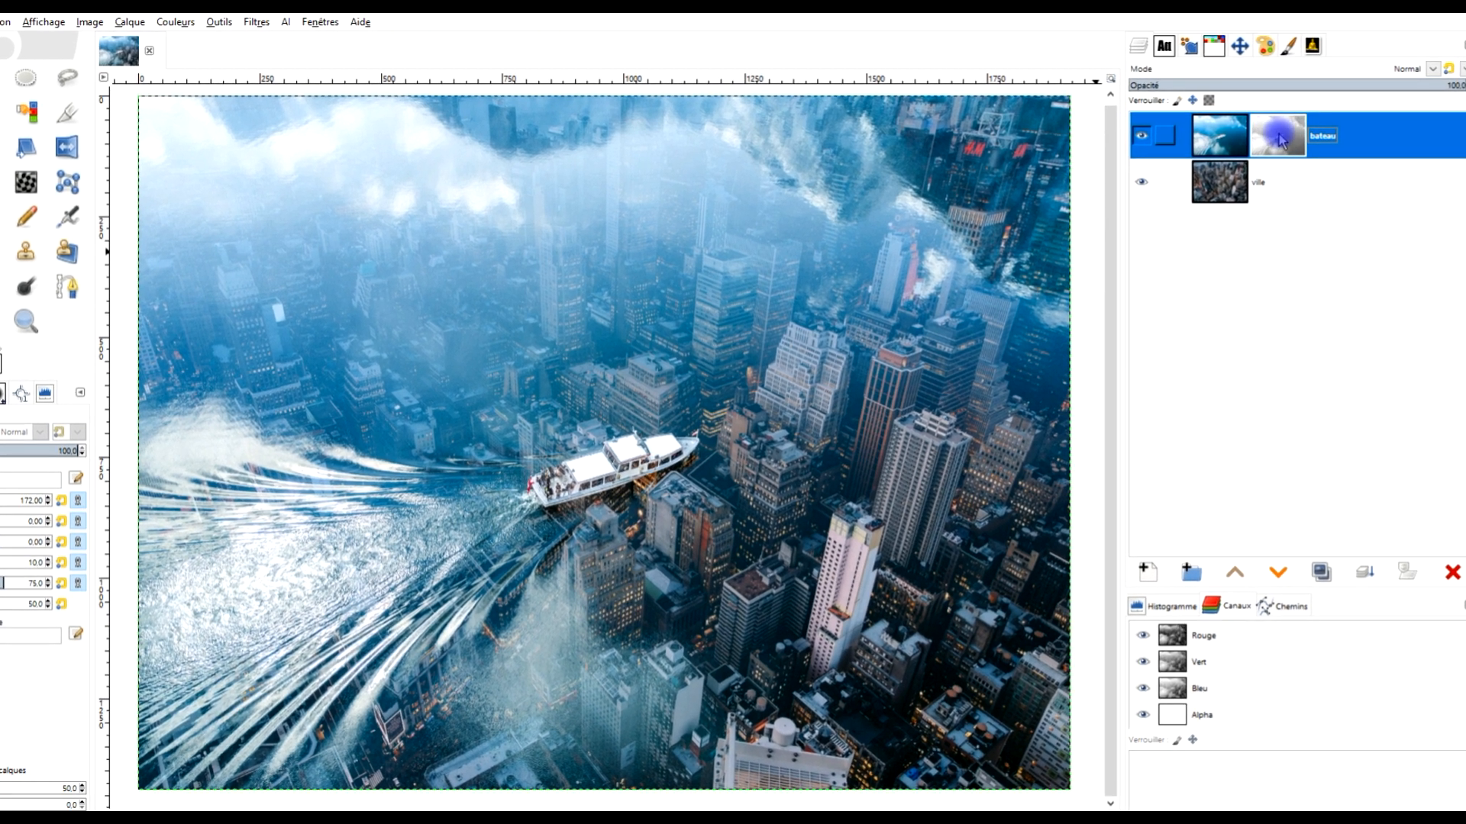
{"action": "right_click", "coordinate": [1280, 140]}
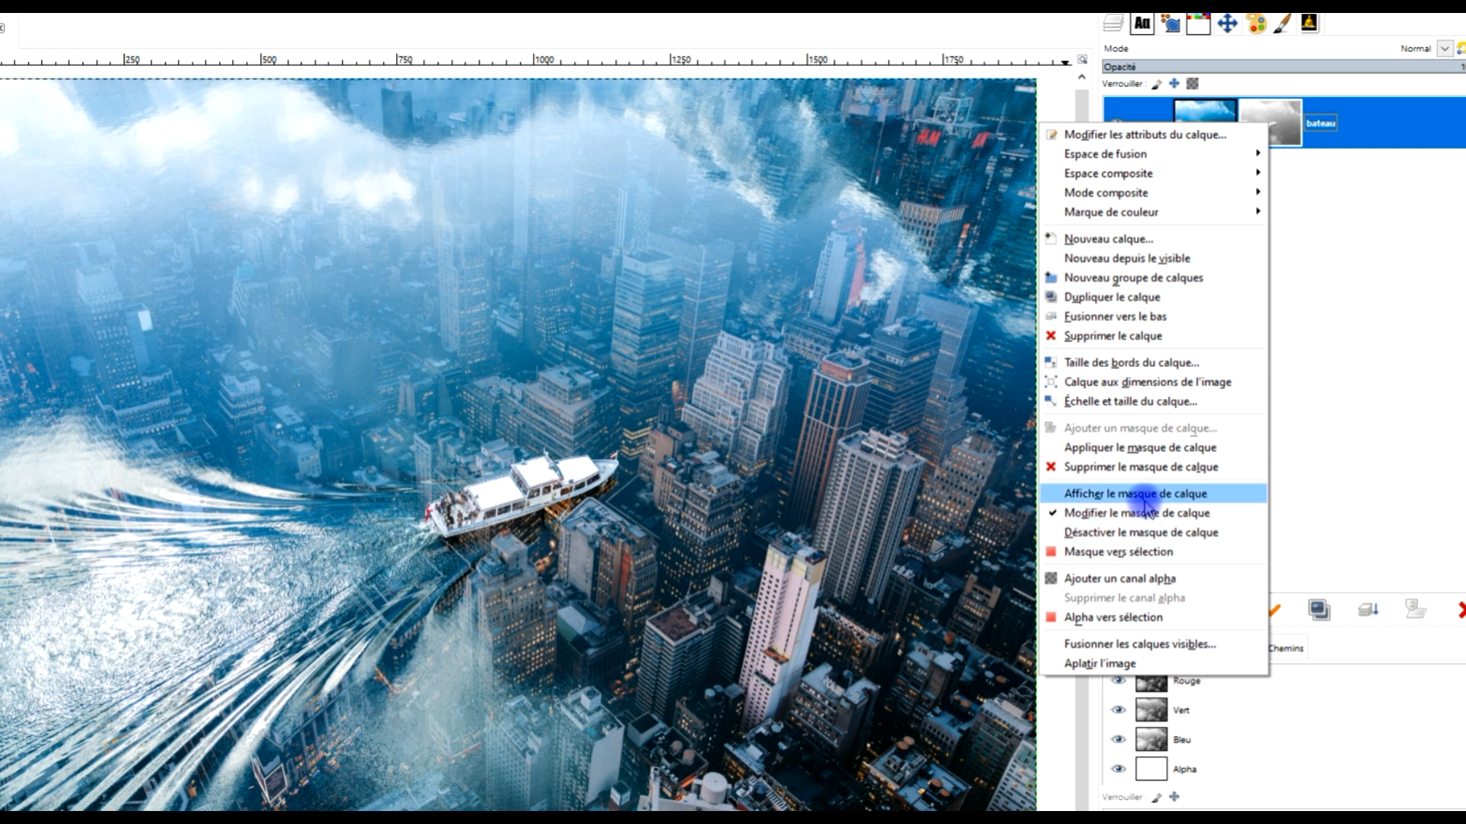
{"action": "left_click", "coordinate": [1143, 496]}
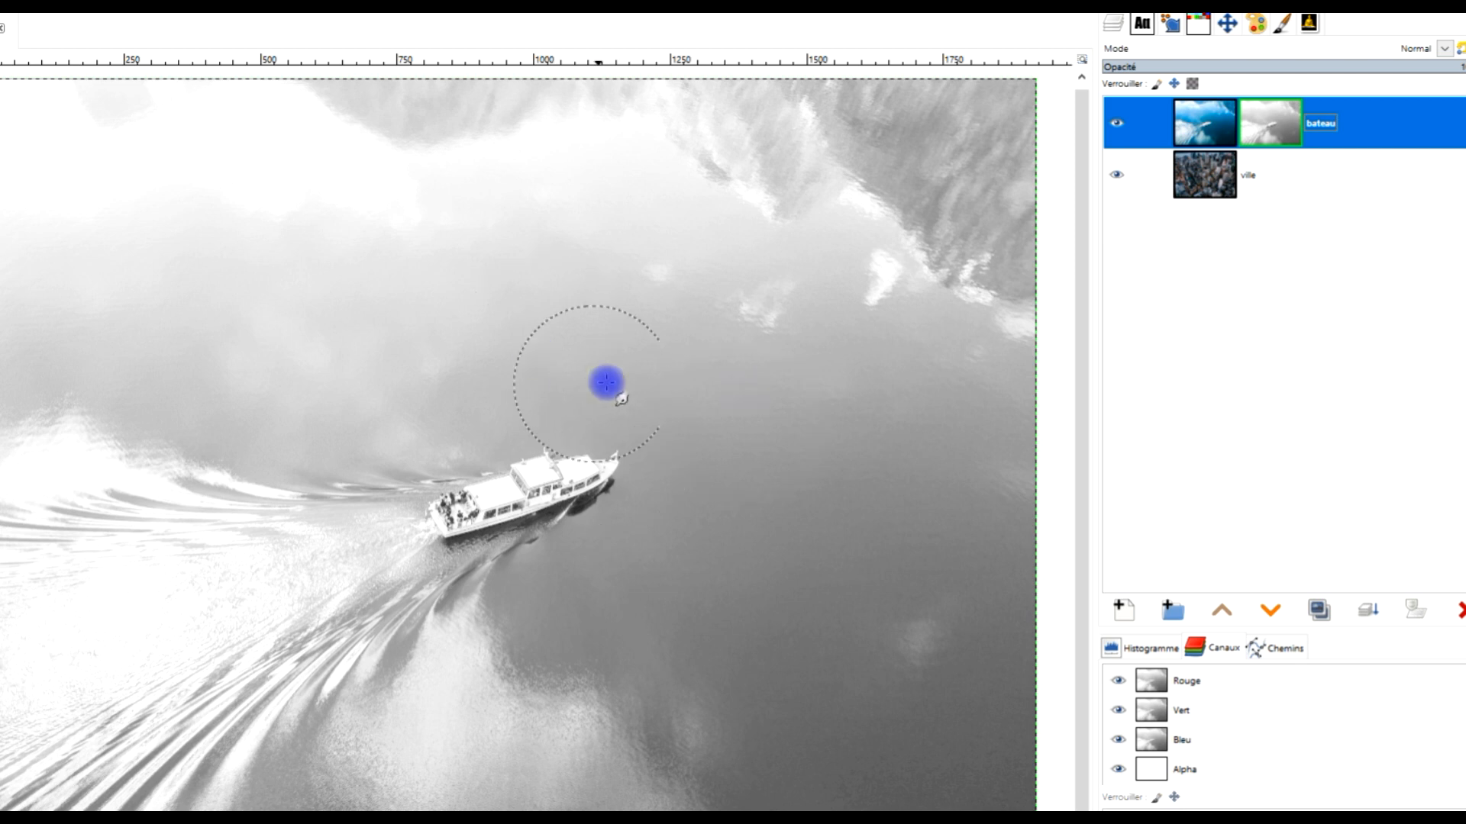
{"action": "right_click", "coordinate": [1286, 116]}
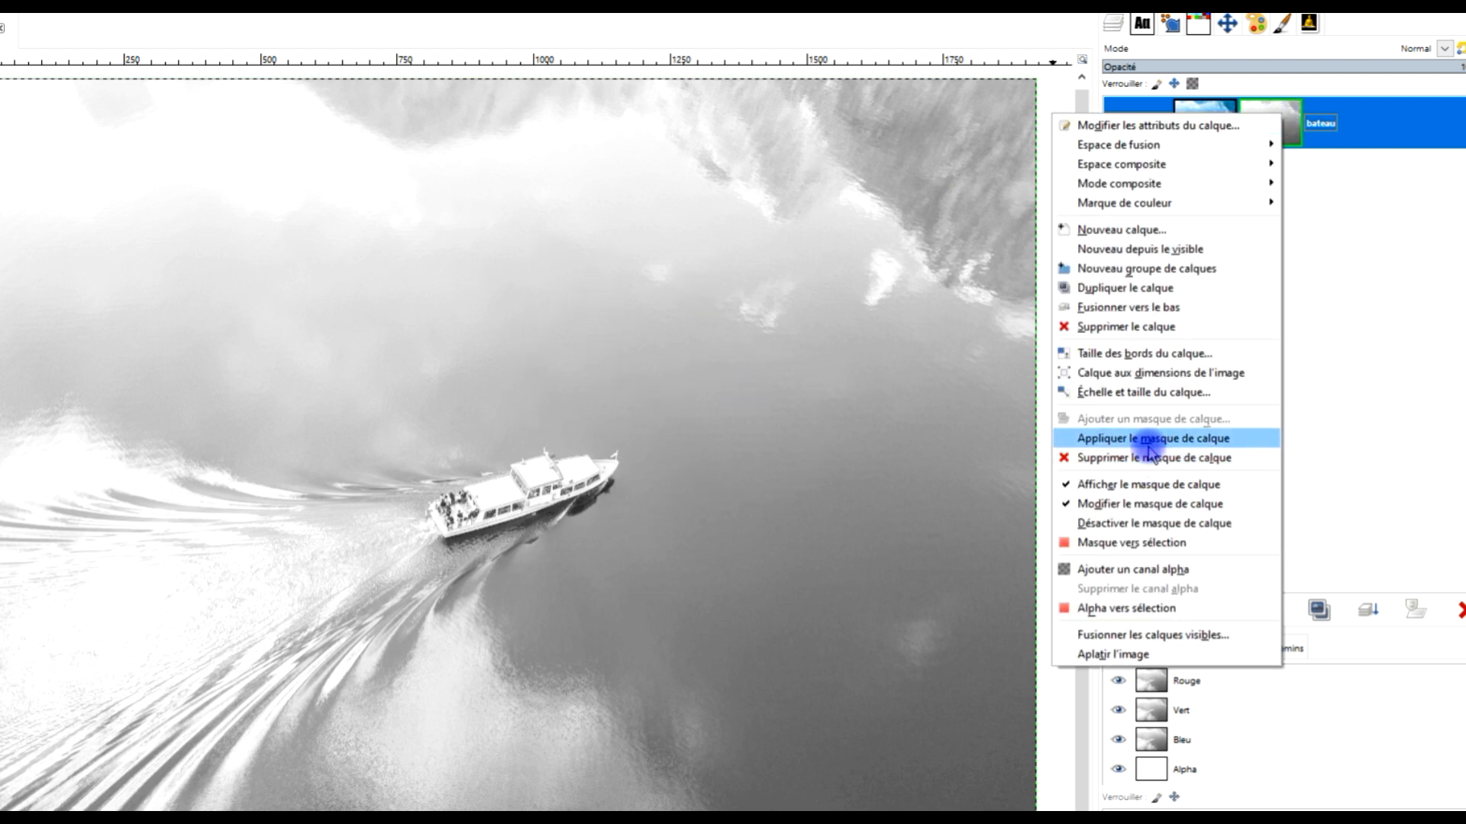
{"action": "left_click", "coordinate": [1122, 484]}
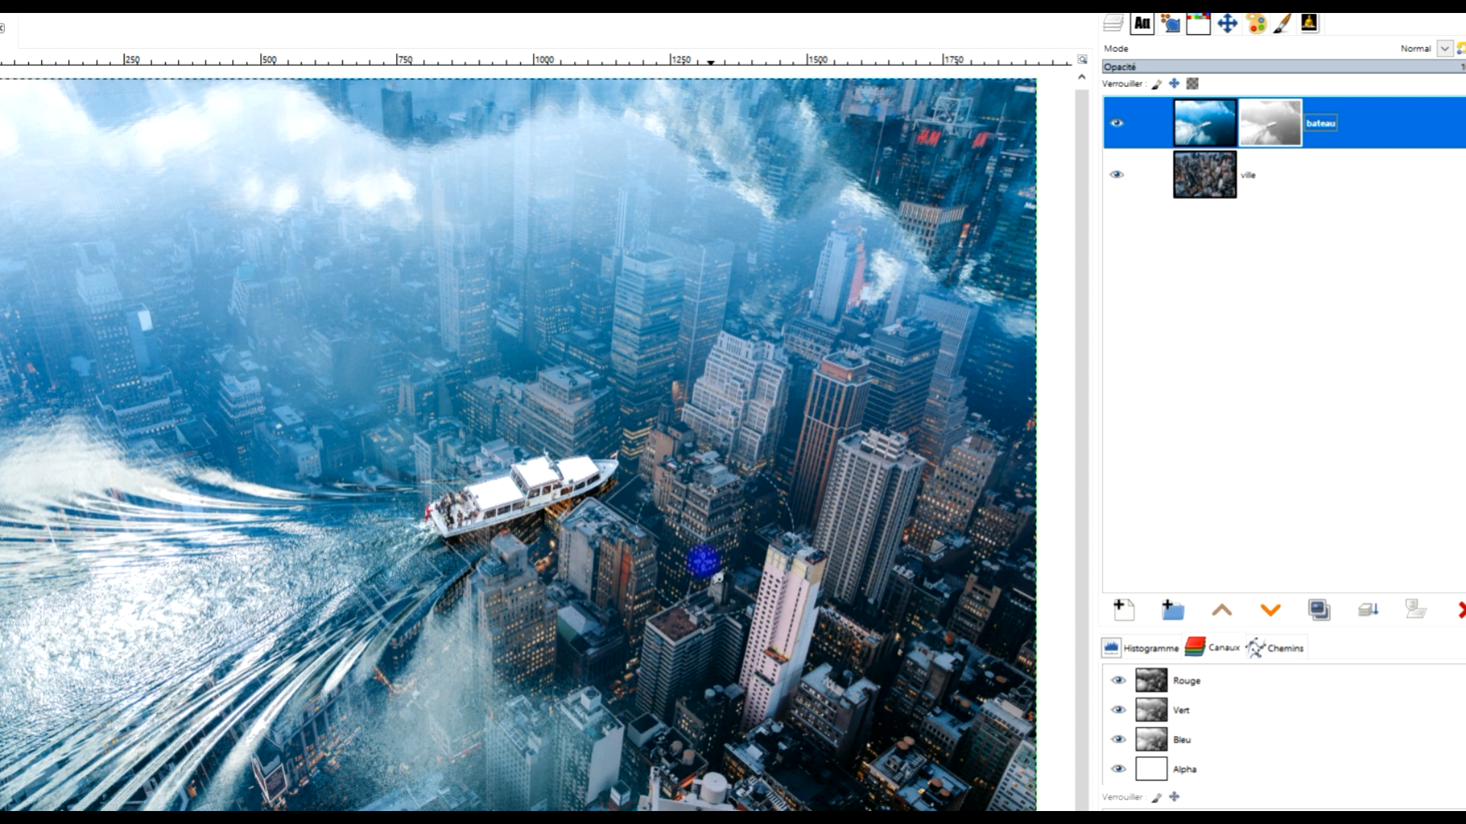
{"action": "left_click", "coordinate": [872, 435]}
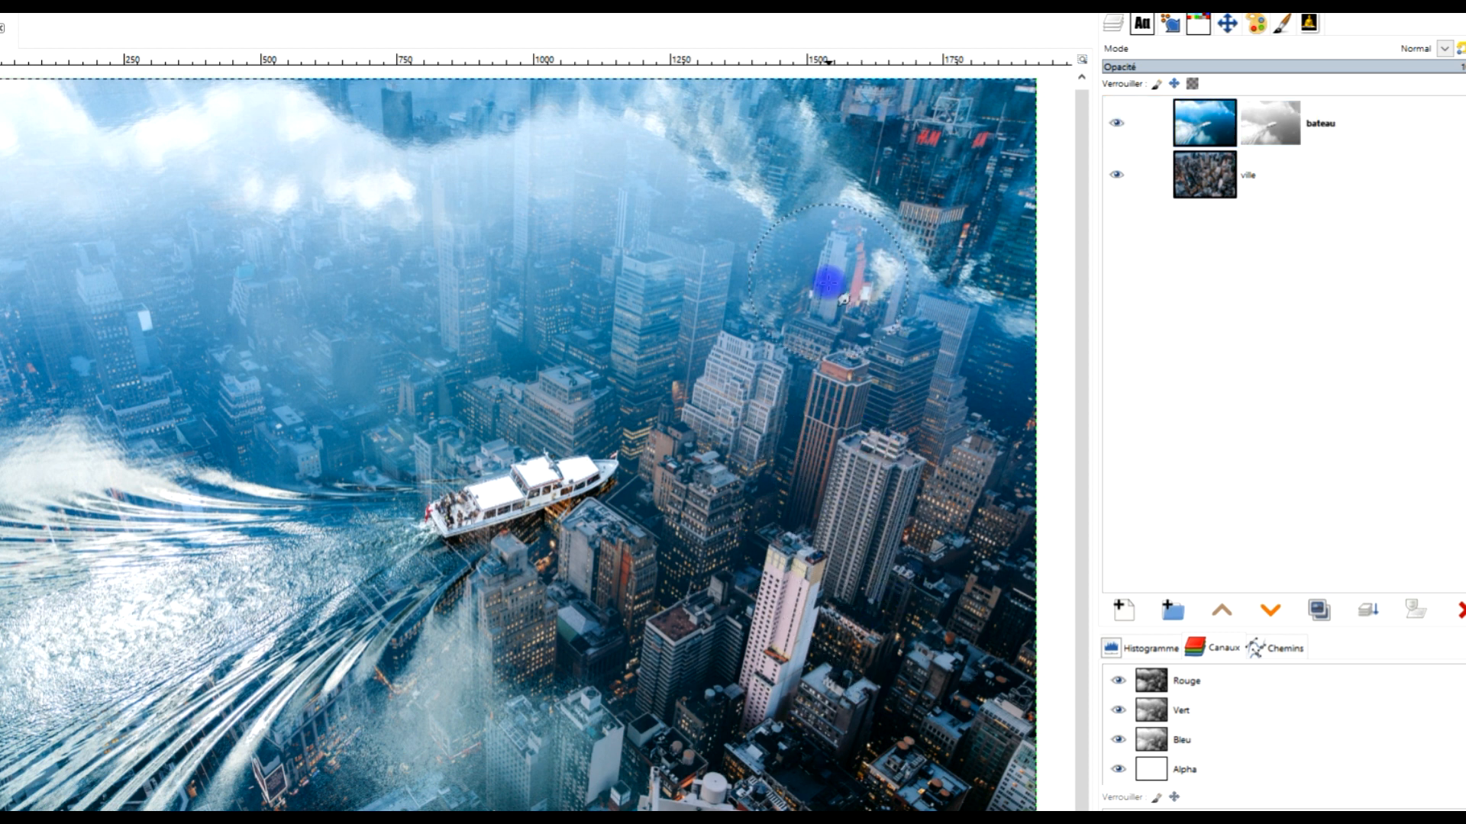
{"action": "mouse_move", "coordinate": [834, 352]}
{"action": "left_mouse_down"}
{"action": "mouse_move", "coordinate": [820, 267]}
{"action": "mouse_move", "coordinate": [816, 414]}
{"action": "mouse_move", "coordinate": [746, 267]}
{"action": "mouse_move", "coordinate": [761, 278]}
{"action": "mouse_move", "coordinate": [768, 404]}
{"action": "mouse_move", "coordinate": [667, 250]}
{"action": "mouse_move", "coordinate": [673, 324]}
{"action": "mouse_move", "coordinate": [640, 404]}
{"action": "mouse_move", "coordinate": [555, 259]}
{"action": "mouse_move", "coordinate": [708, 360]}
{"action": "mouse_move", "coordinate": [577, 218]}
{"action": "mouse_move", "coordinate": [847, 542]}
{"action": "mouse_move", "coordinate": [684, 391]}
{"action": "mouse_move", "coordinate": [730, 402]}
{"action": "mouse_move", "coordinate": [483, 301]}
{"action": "mouse_move", "coordinate": [555, 314]}
{"action": "mouse_move", "coordinate": [465, 251]}
{"action": "mouse_move", "coordinate": [558, 307]}
{"action": "mouse_move", "coordinate": [469, 305]}
{"action": "mouse_move", "coordinate": [479, 329]}
{"action": "mouse_move", "coordinate": [419, 358]}
{"action": "left_mouse_up"}
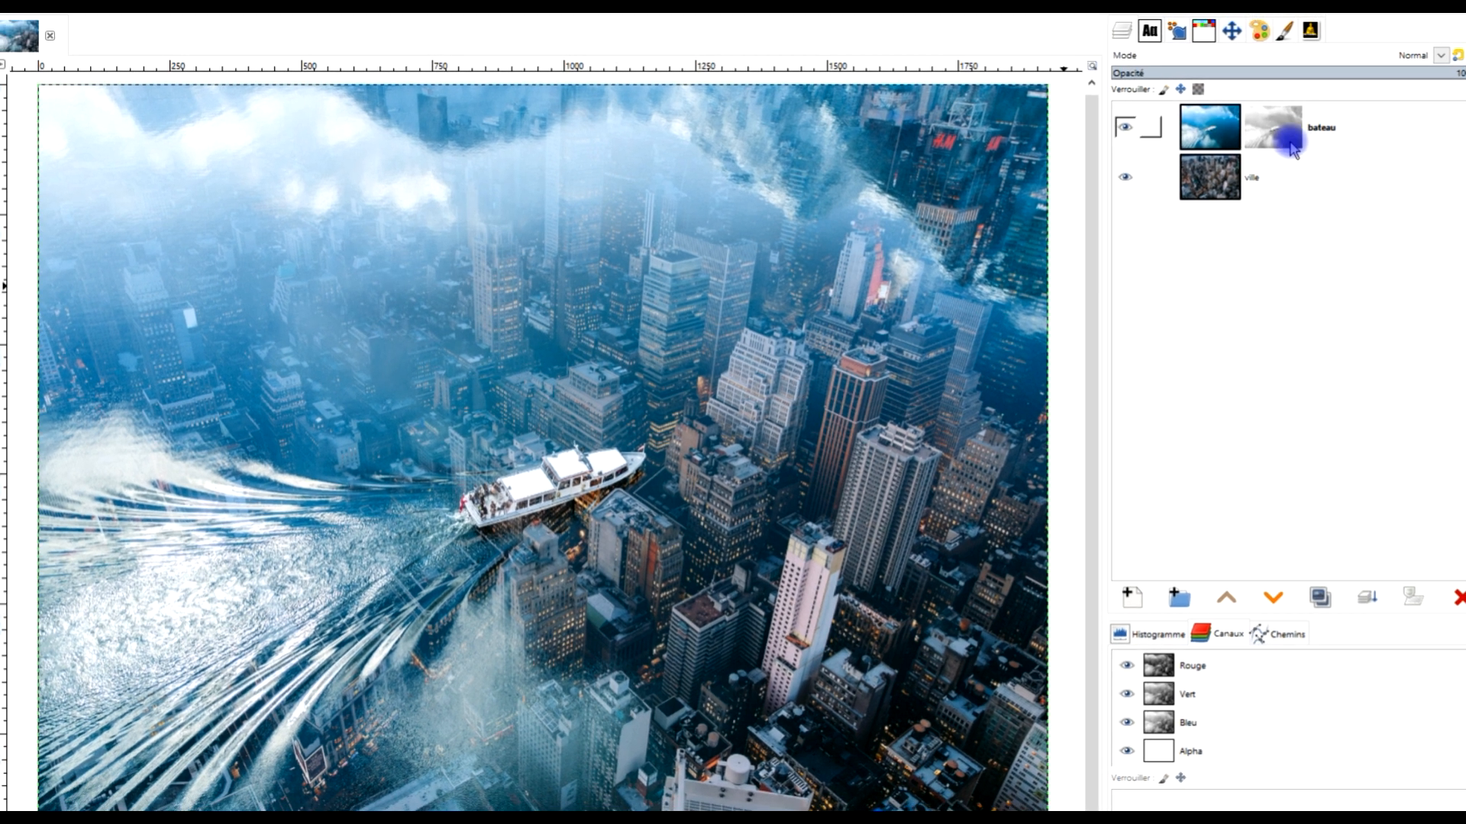
- Brighten the bateau layer mask with Curves, raising a midtone point to input 103 and output 144
{"action": "left_click", "coordinate": [1271, 123]}
{"action": "left_click", "coordinate": [117, 11]}
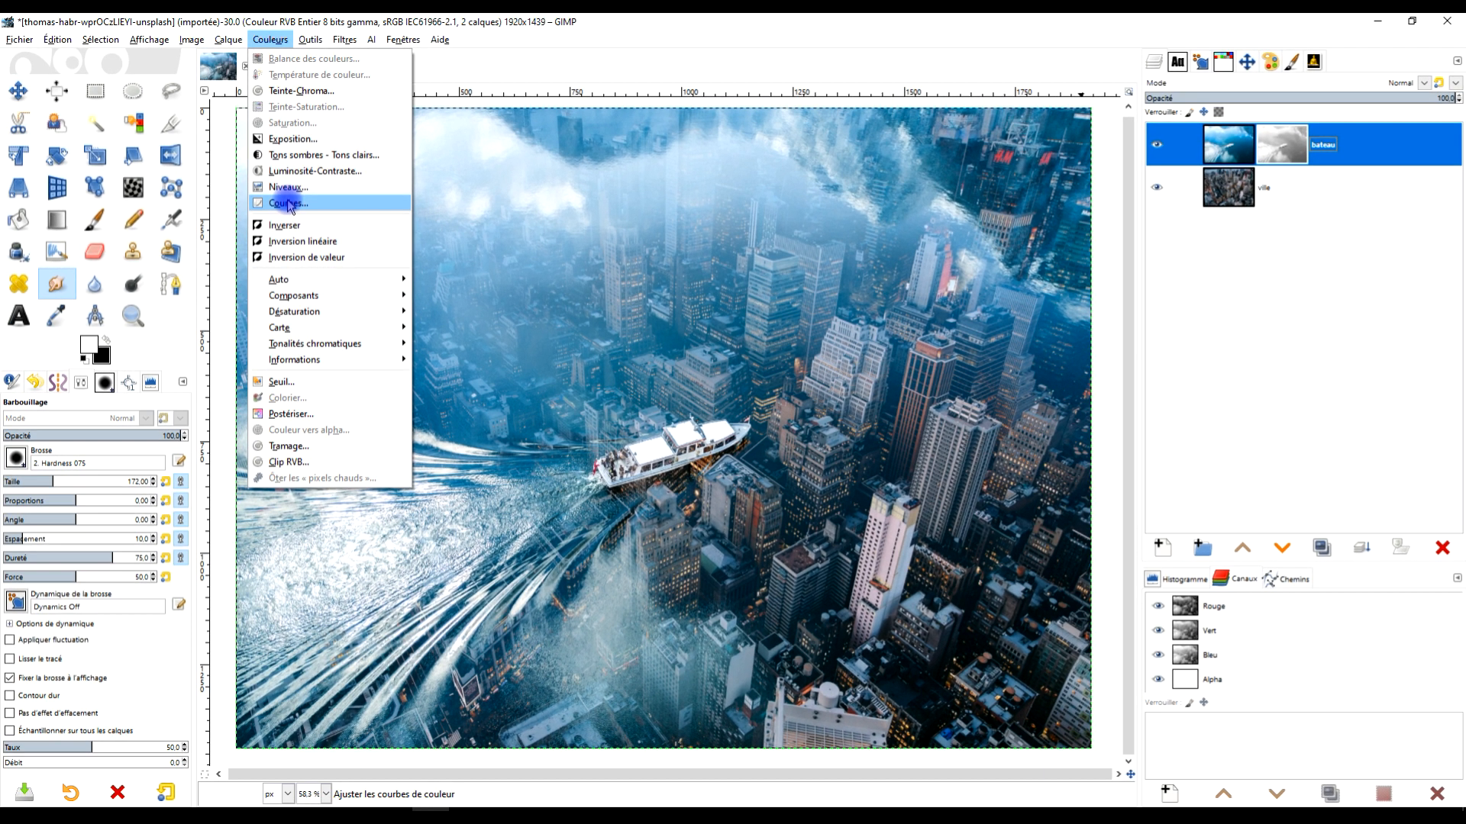
{"action": "left_click", "coordinate": [264, 201]}
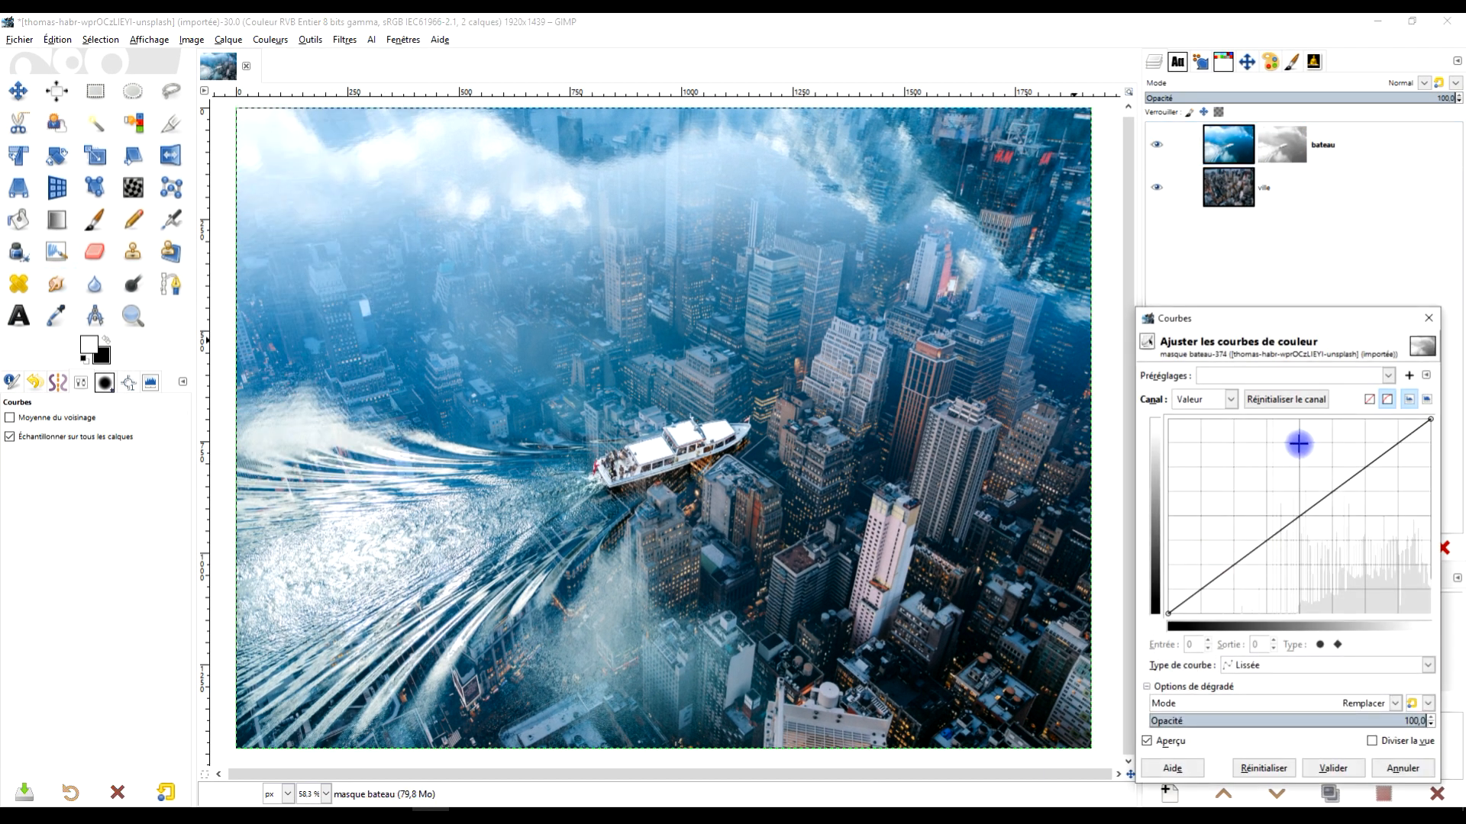
{"action": "left_click_drag", "start_coordinate": [1299, 516], "coordinate": [1273, 501]}
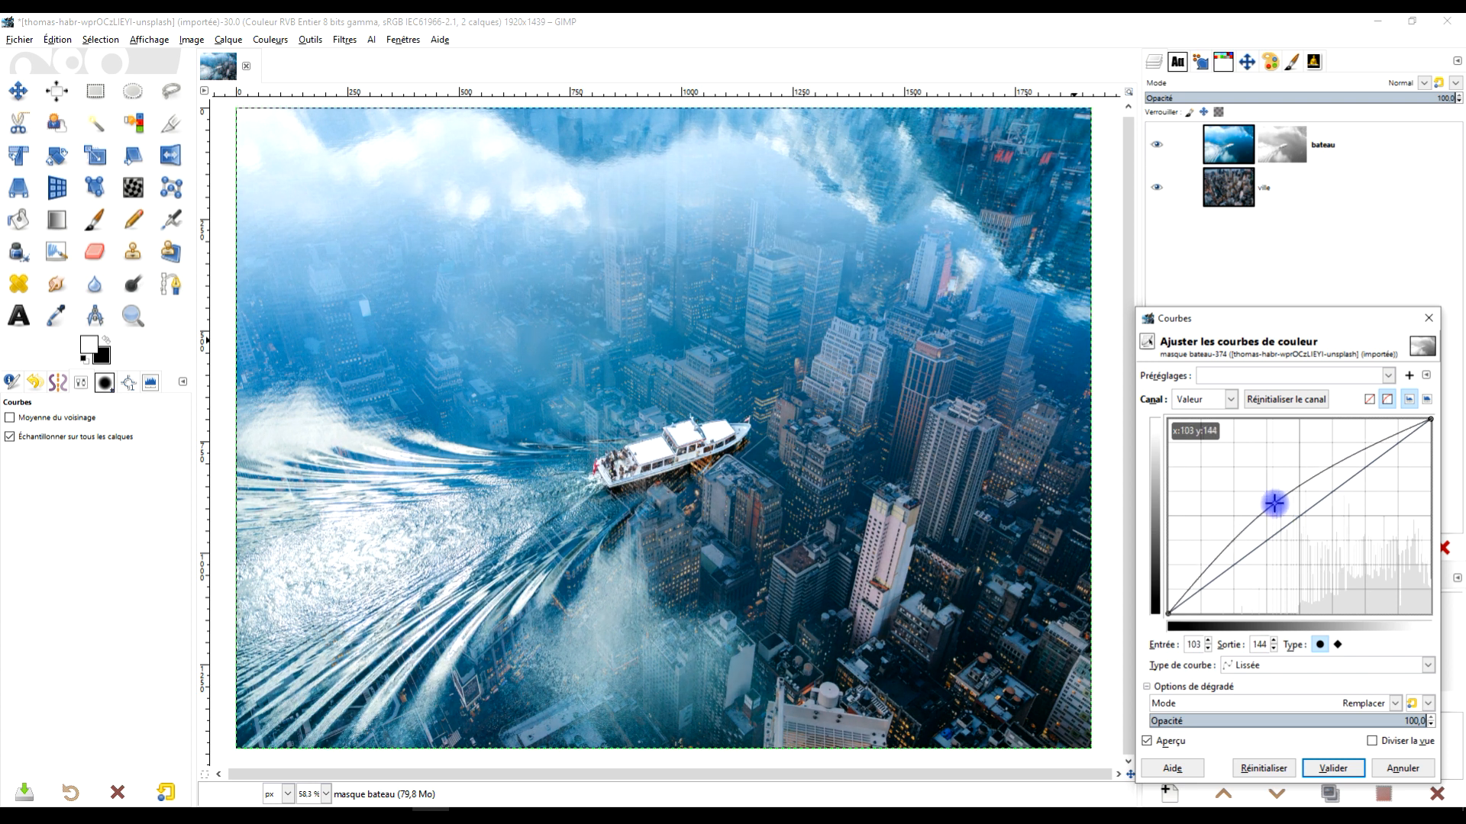
{"action": "left_click", "coordinate": [1332, 768]}
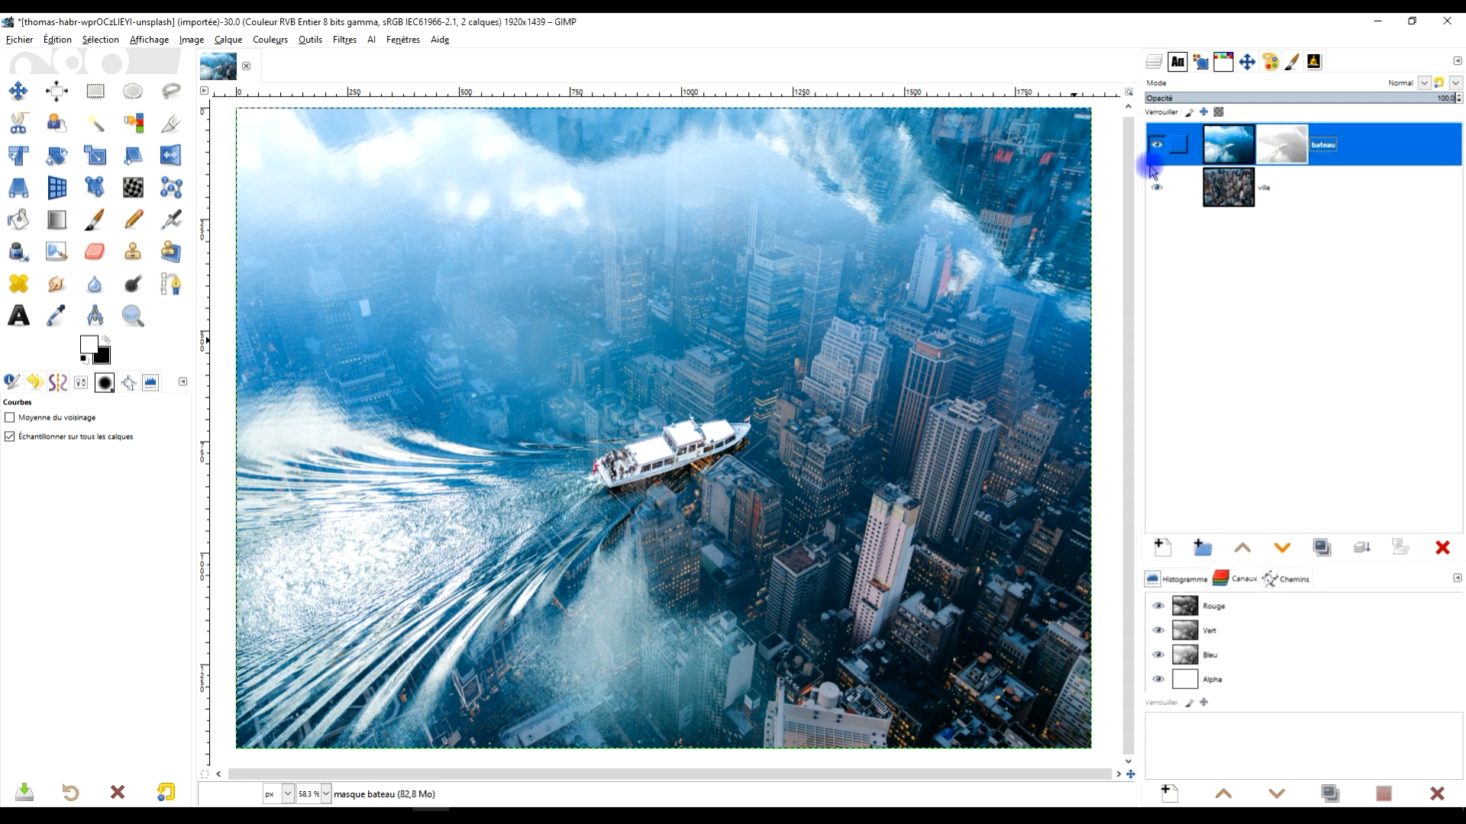